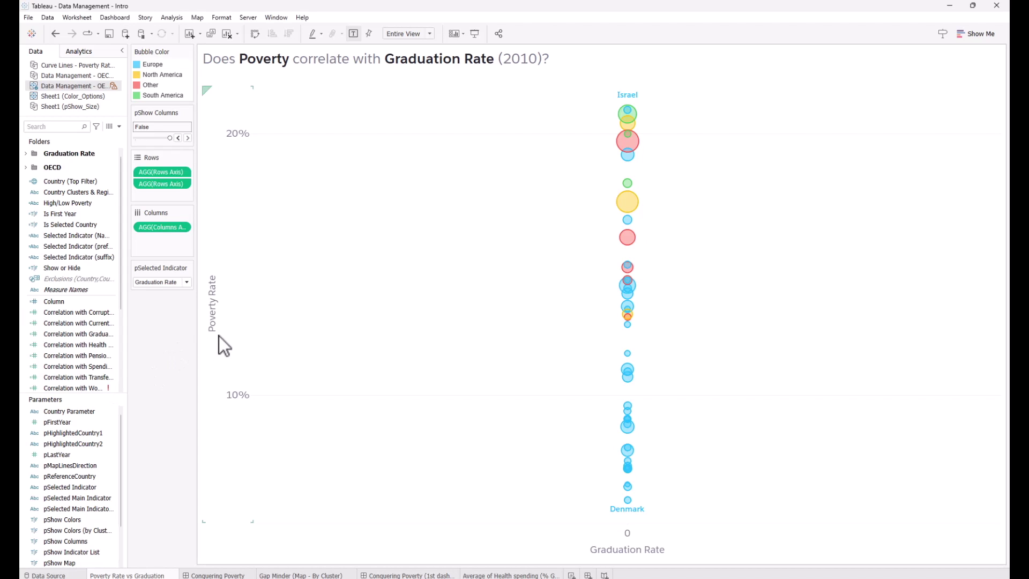
Set pShow Columns to True to spread countries by Graduation Rate, then review the data quality warning.
click(220, 336)
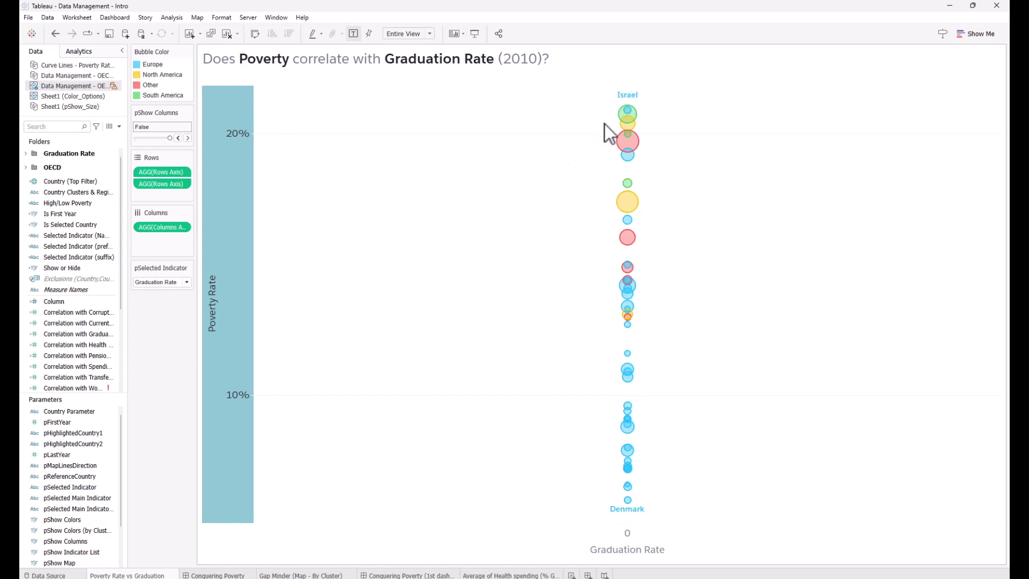
mouse_move(632, 112)
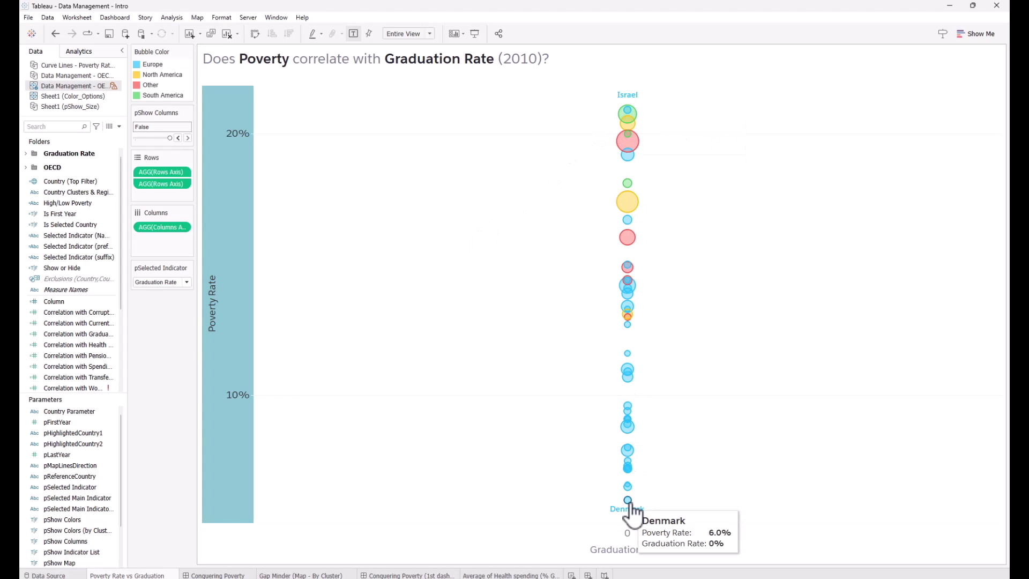
click(179, 138)
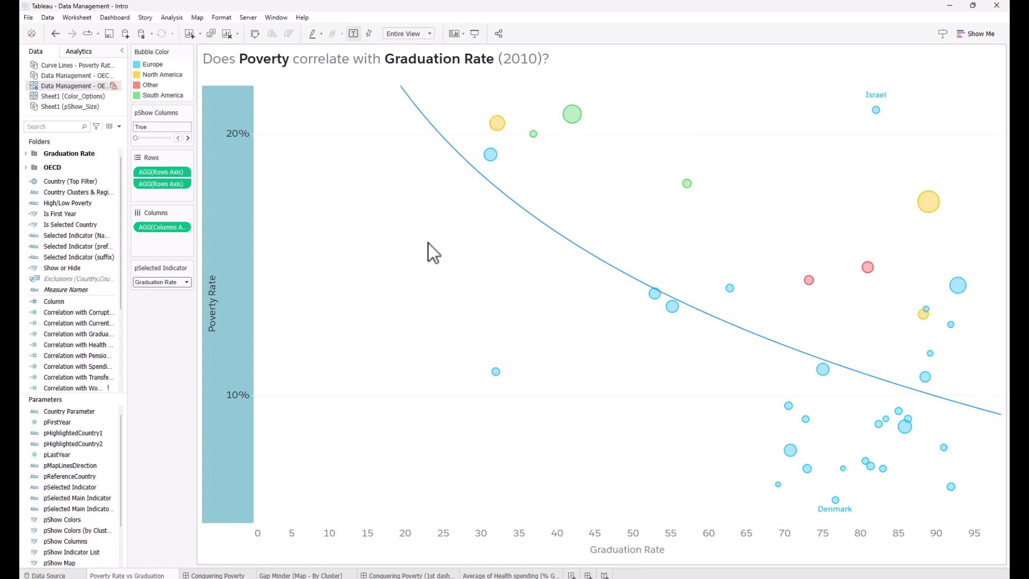
click(114, 86)
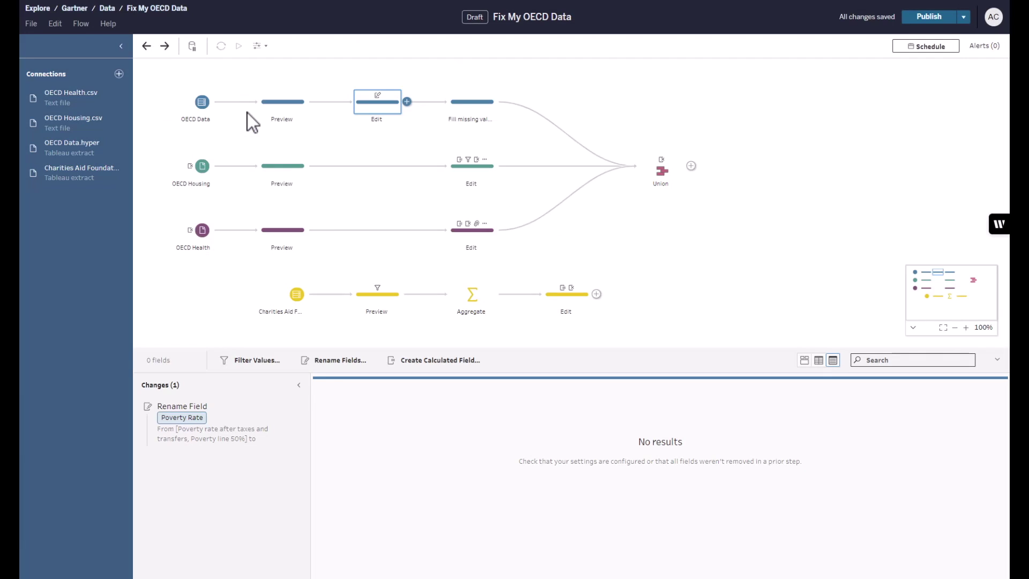
Browse the Connect panel's list of data connectors, then close it.
click(119, 74)
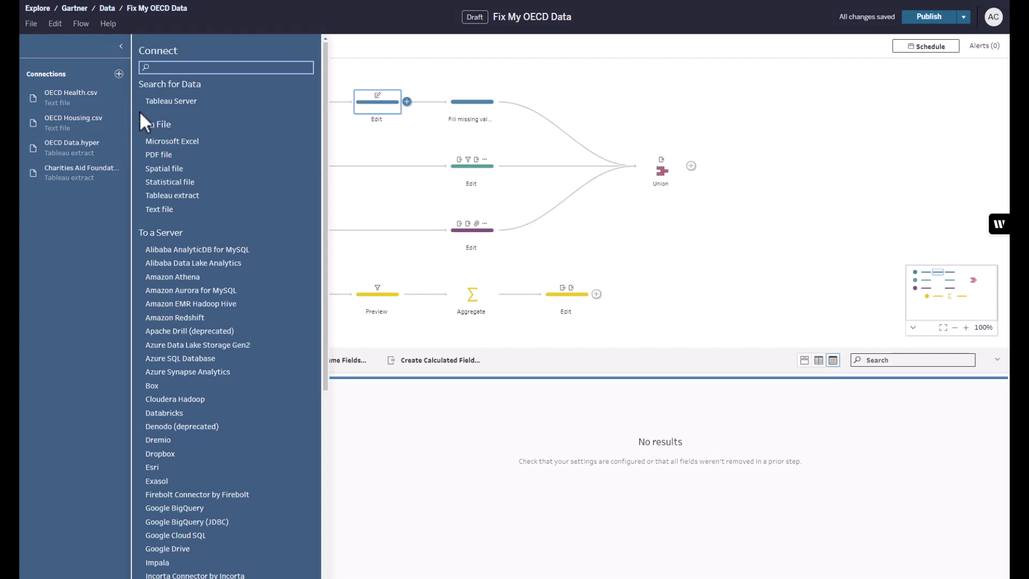
scroll(195, 209, down, 3)
scroll(206, 333, down, 3)
scroll(218, 359, up, 6)
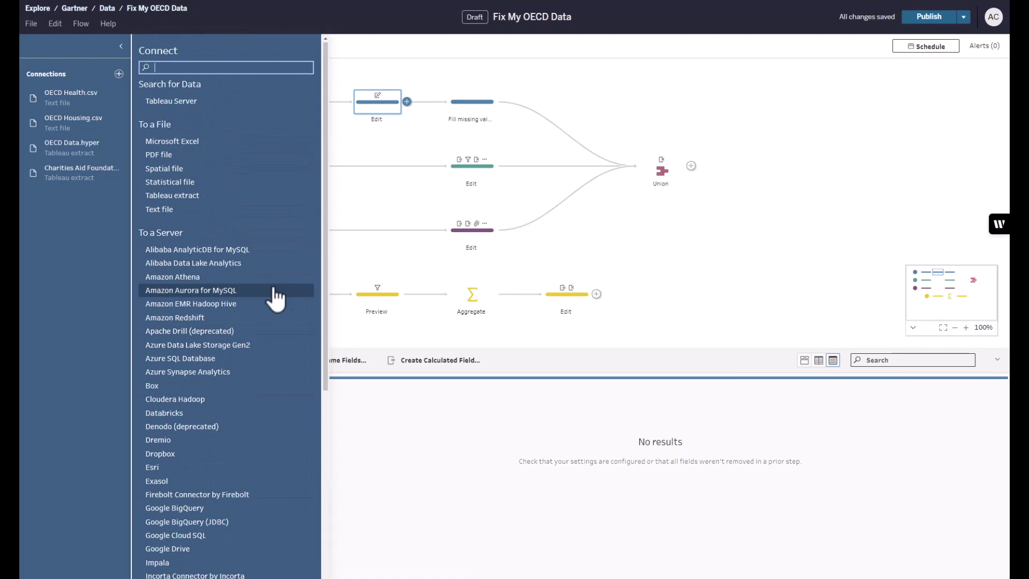
click(384, 209)
Select the top three rows and open the Edit step after OECD Data, showing its add-step options.
drag(172, 77, 502, 260)
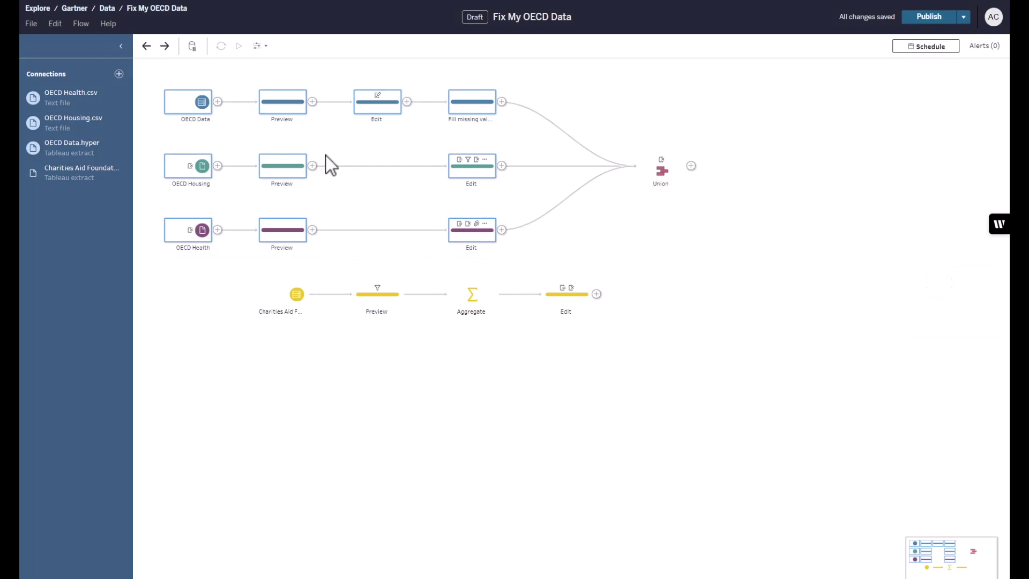
click(378, 110)
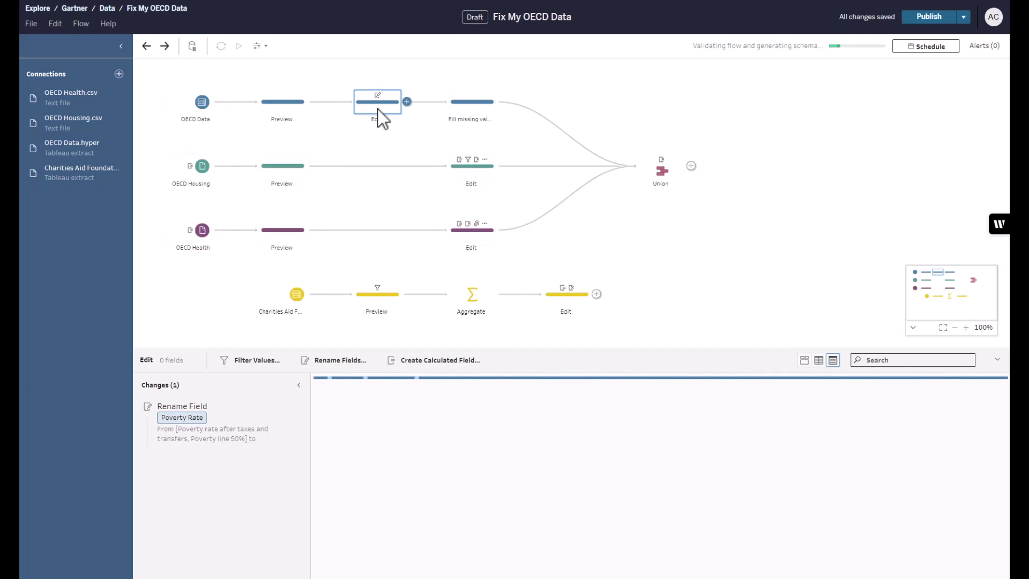
click(407, 102)
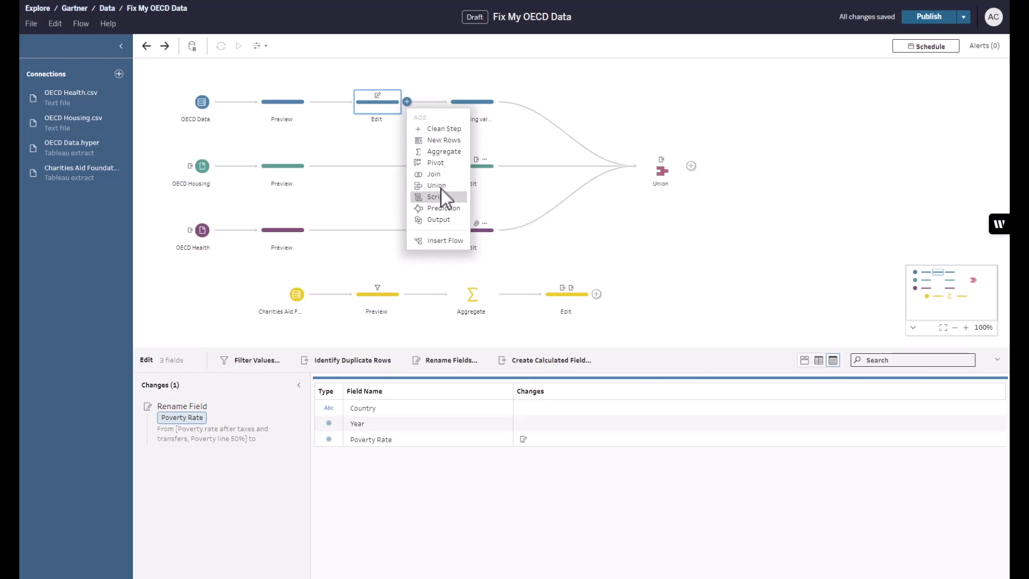
Use Einstein to add Calculation1: {ORDERBY [Year] ASC : LOOKUP([Poverty Rate], -1)}, then save.
click(384, 111)
click(549, 366)
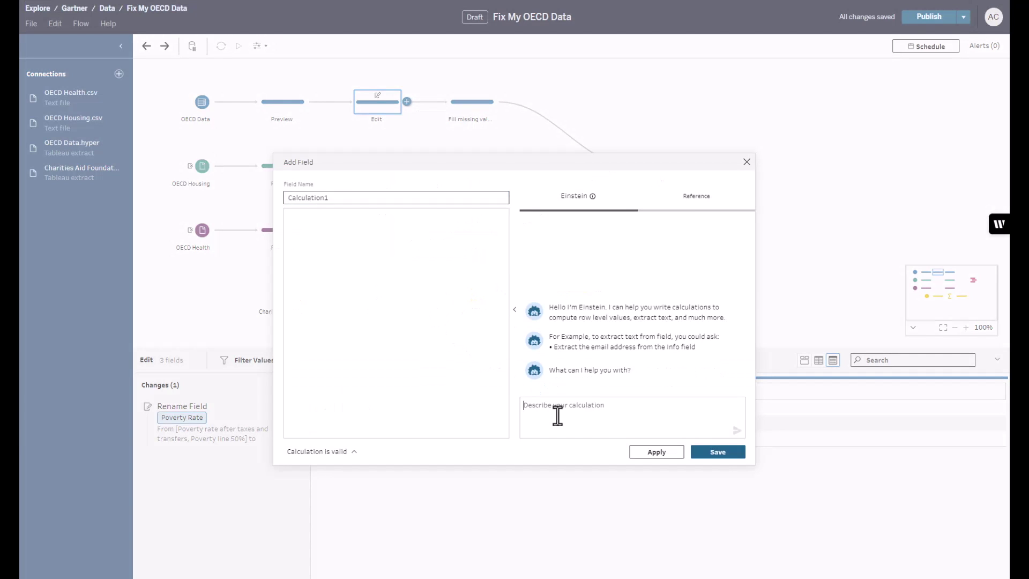
text(For each country, find the poverty rate for the previous year)
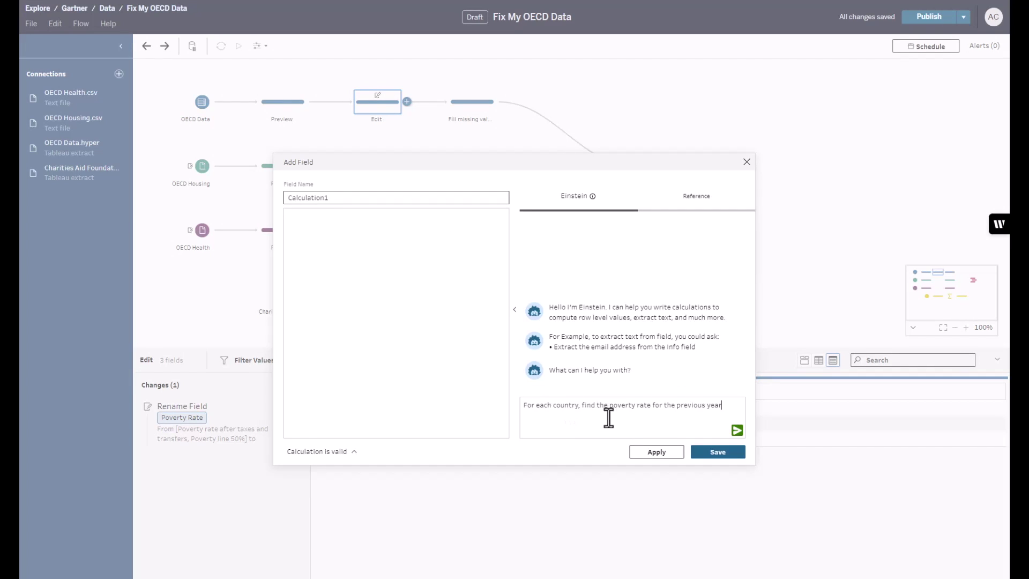
click(736, 430)
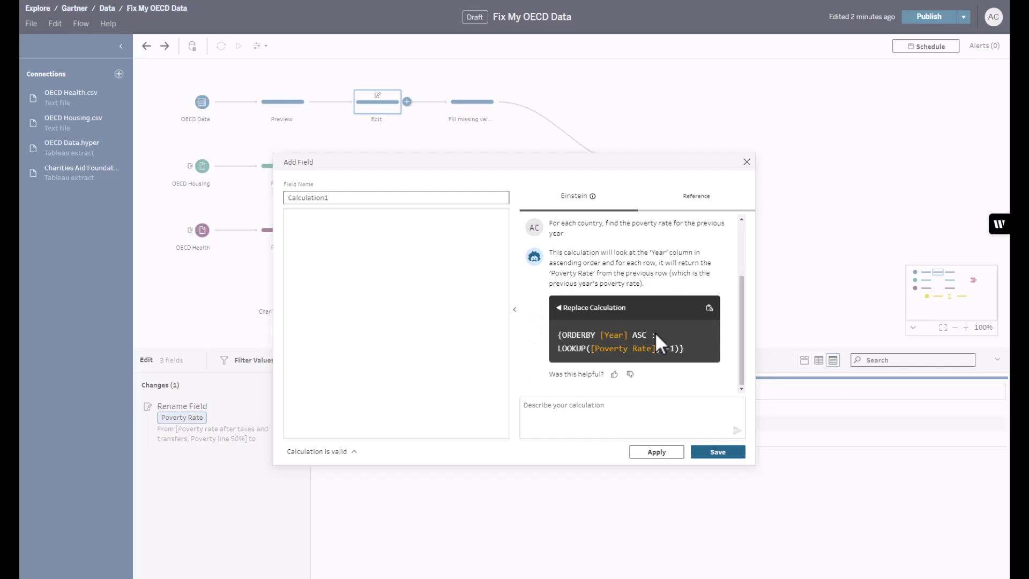
click(563, 310)
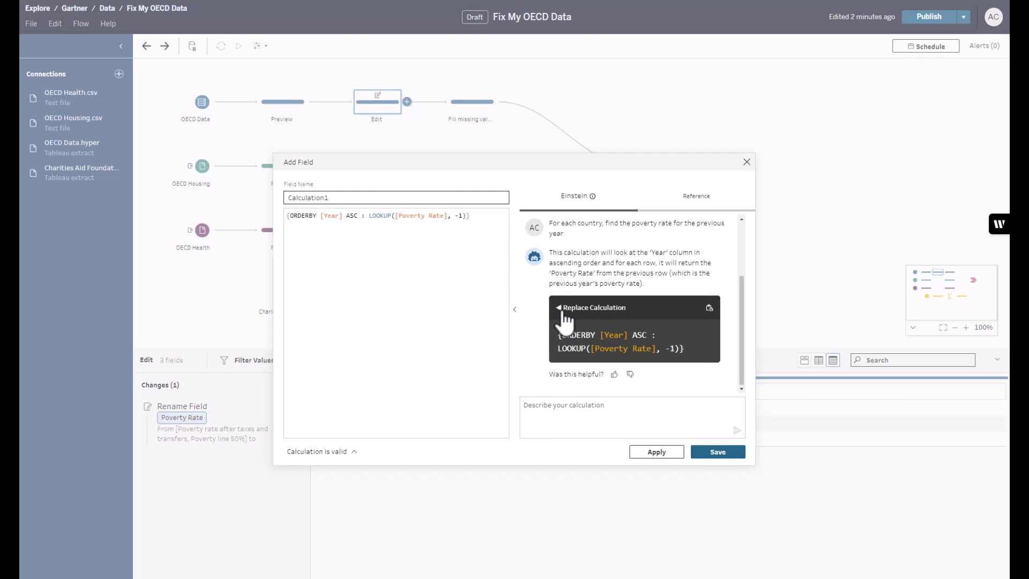
click(714, 457)
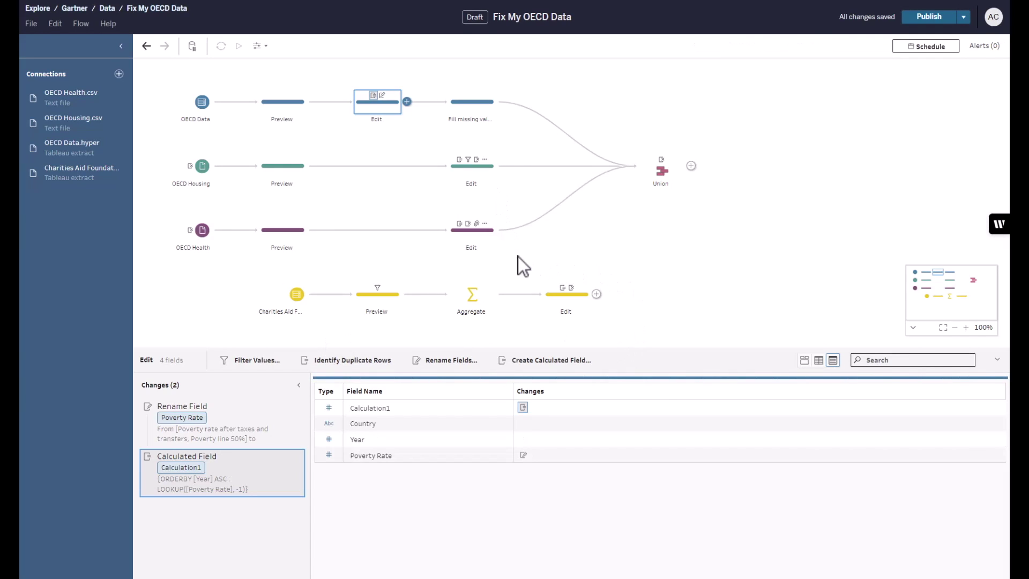
Drop the four-step Charities Aid branch onto the Union, giving four inputs and 11 fields.
drag(252, 277, 645, 326)
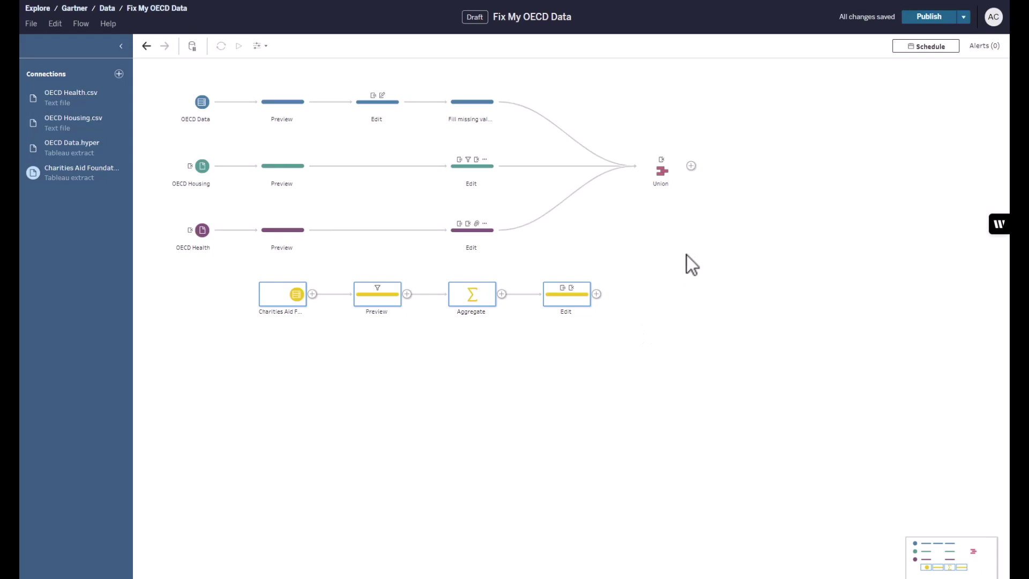
drag(566, 300, 621, 170)
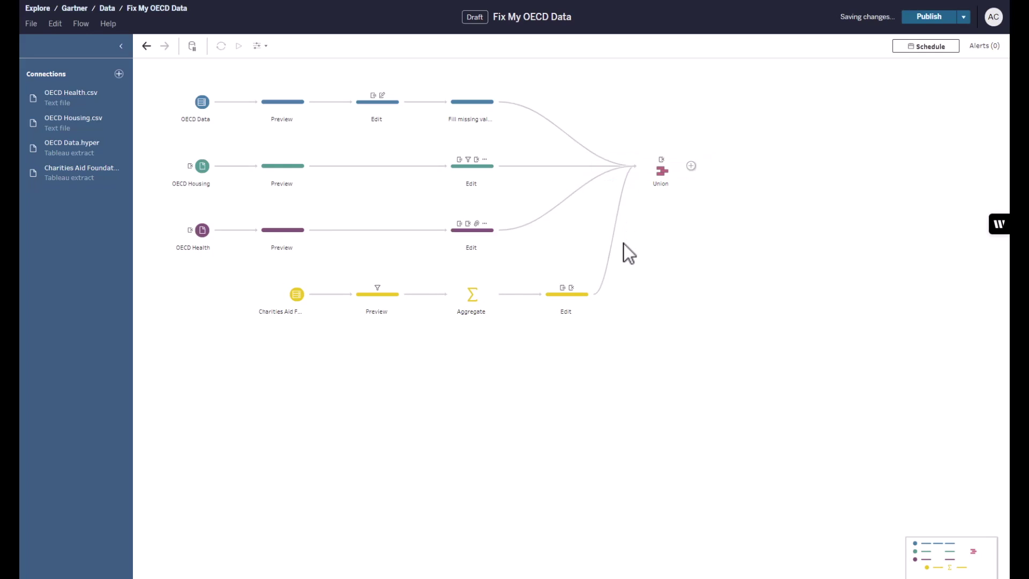
click(654, 169)
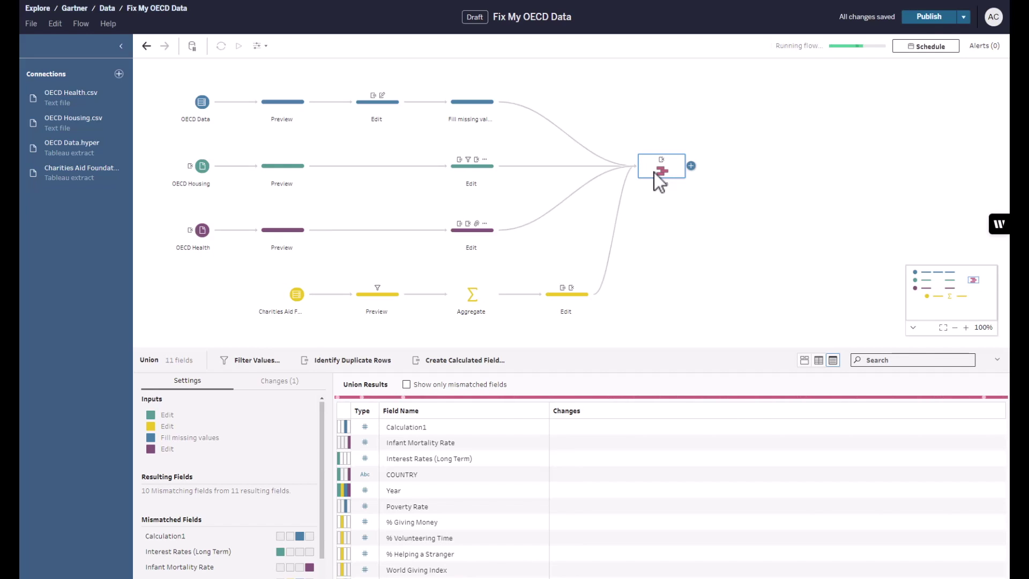
Add an Output step after the Union saving to Database and Cloud Storage, and browse the database connections.
click(691, 166)
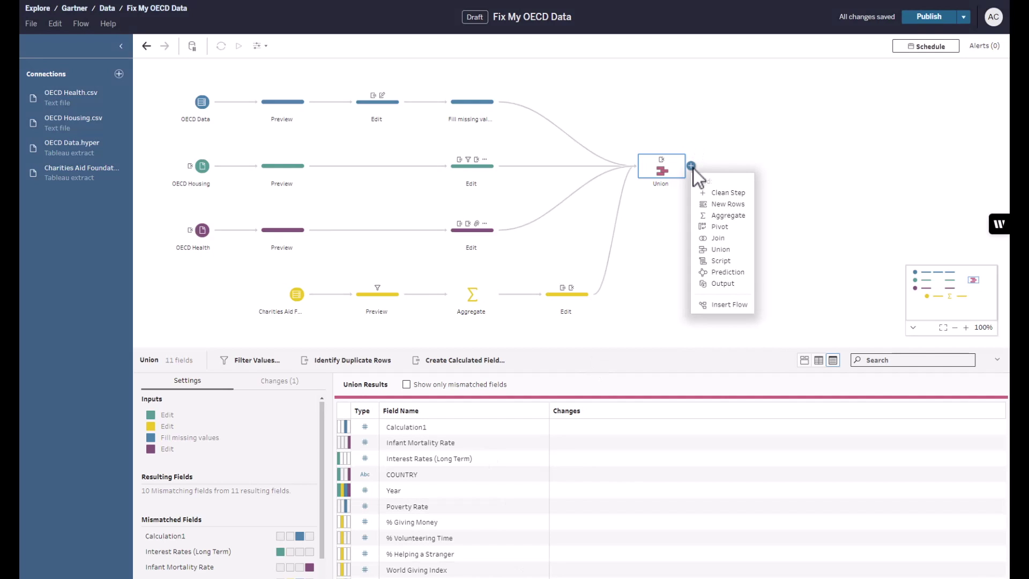
click(717, 287)
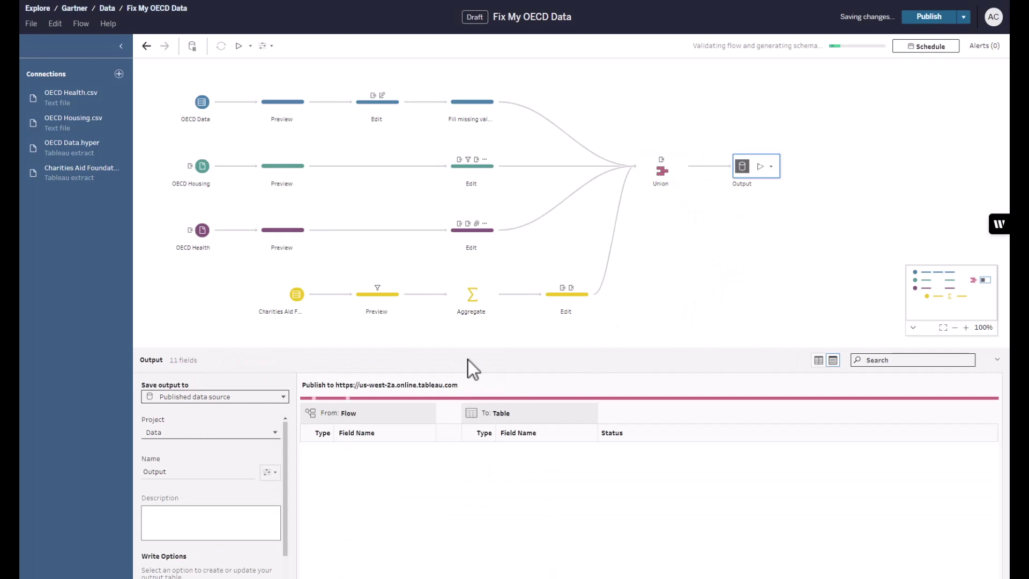
click(220, 397)
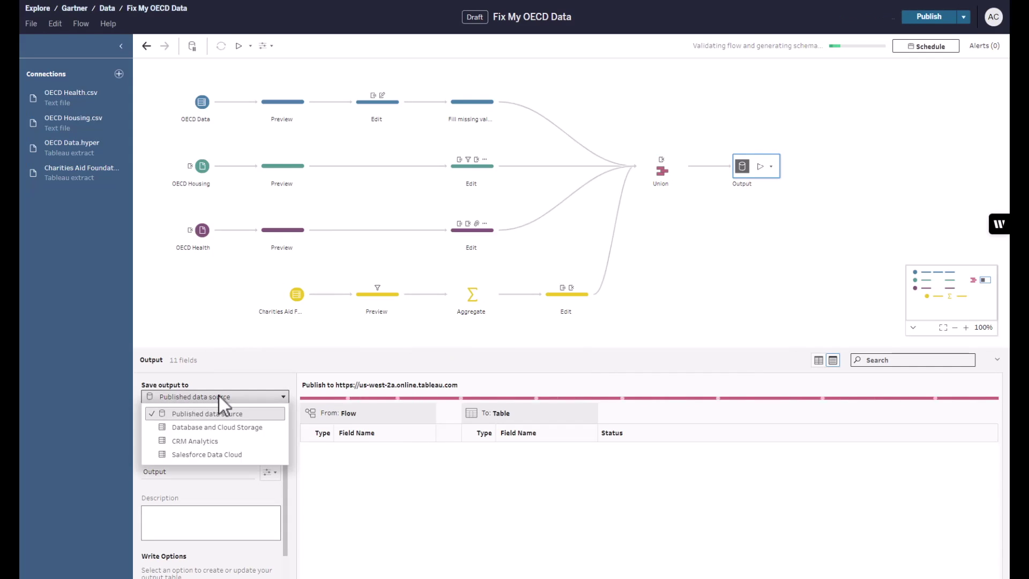
click(231, 428)
click(223, 477)
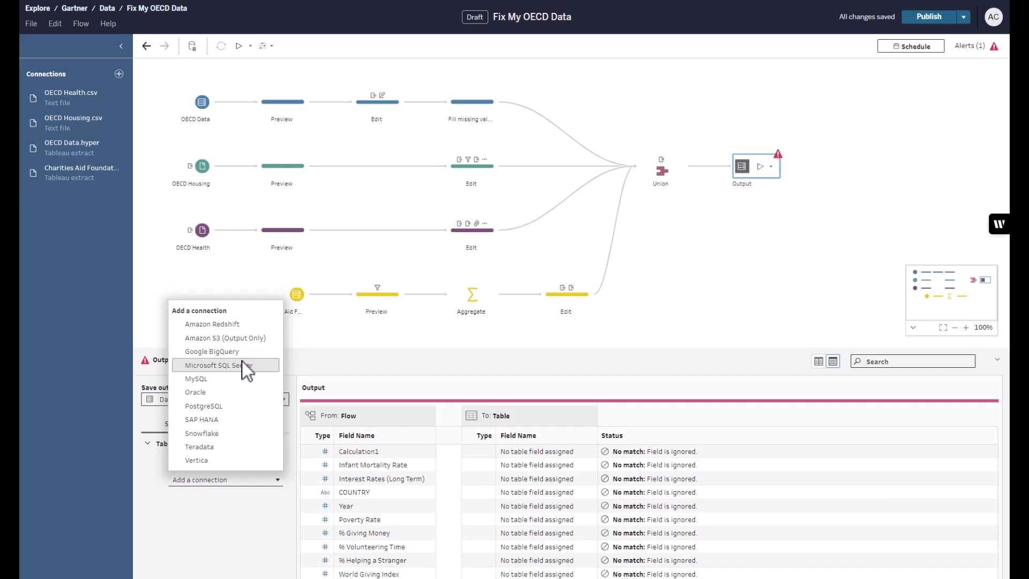
click(651, 295)
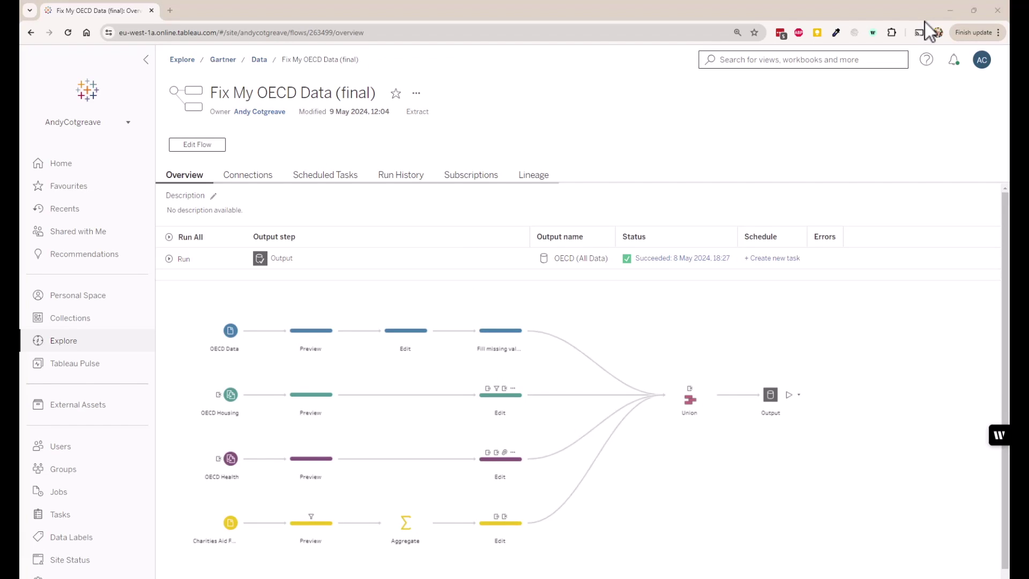
Show the flow's lineage, list its six downstream workbooks, and open Data Management - Gartner.
click(668, 266)
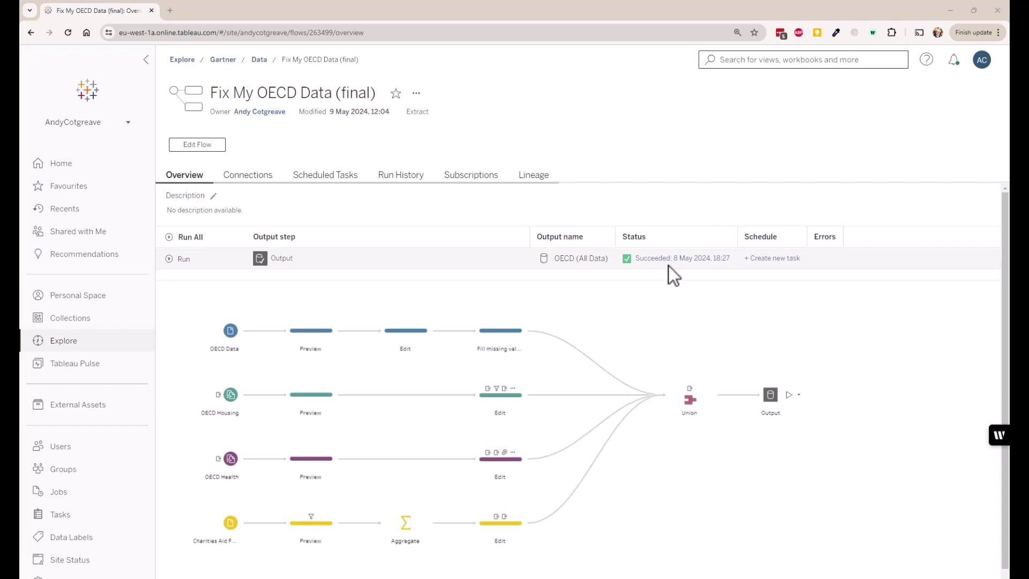
click(534, 172)
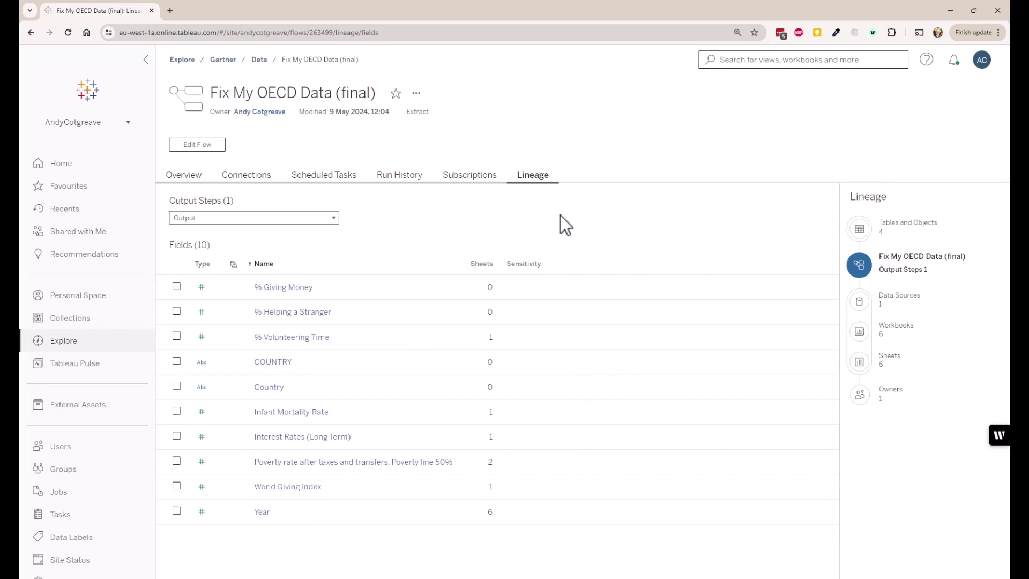
click(886, 337)
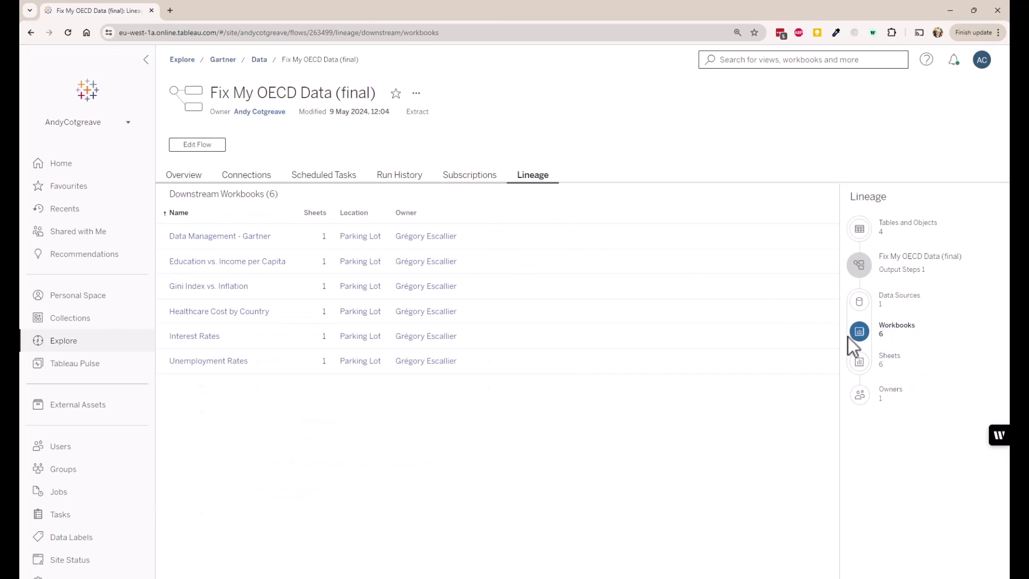
click(251, 249)
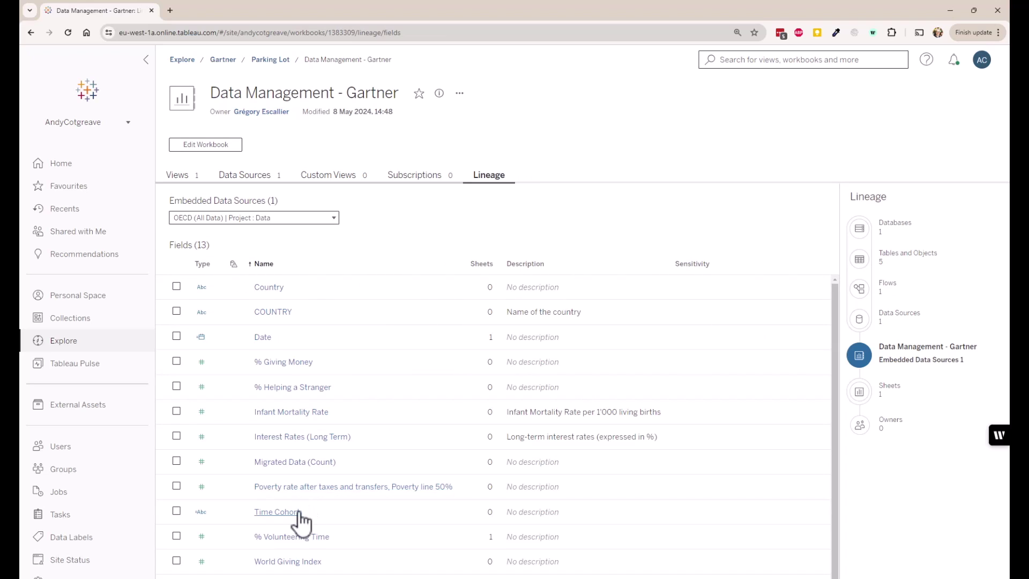
Read the Time Cohort field's formula, then list the upstream OECD (All Data) data source.
click(300, 513)
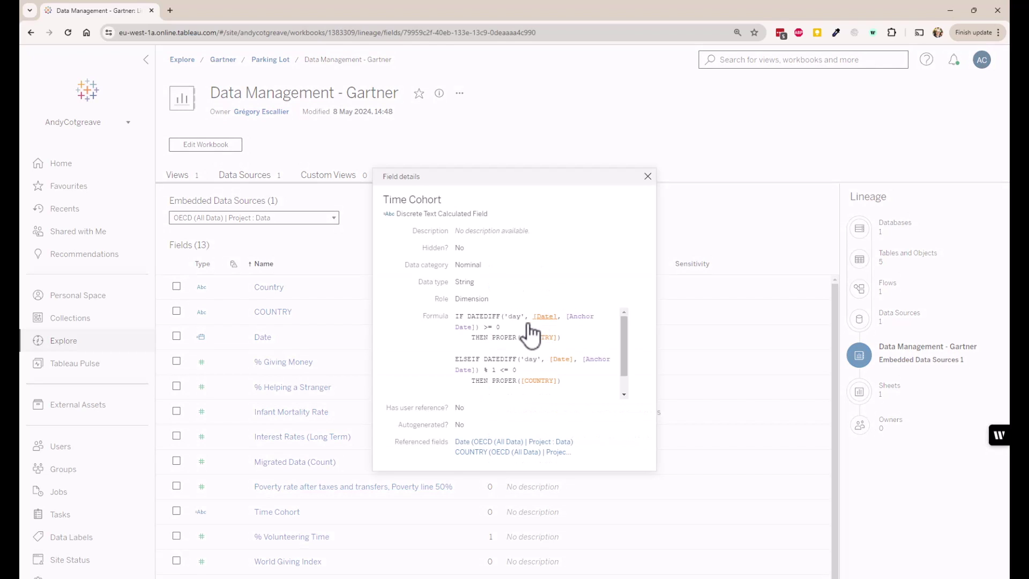
scroll(531, 352, down, 1)
scroll(530, 351, up, 2)
click(648, 178)
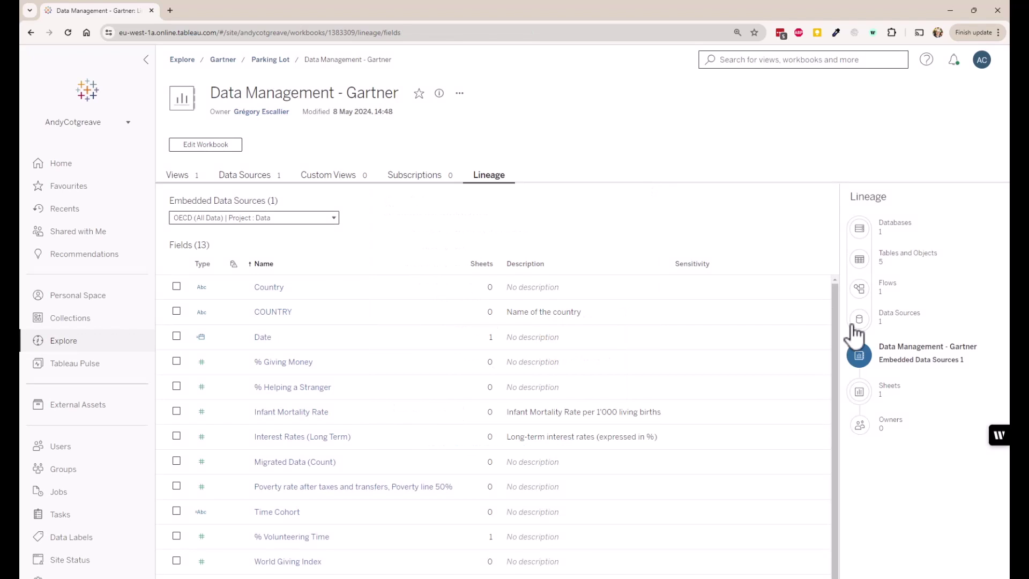
click(895, 320)
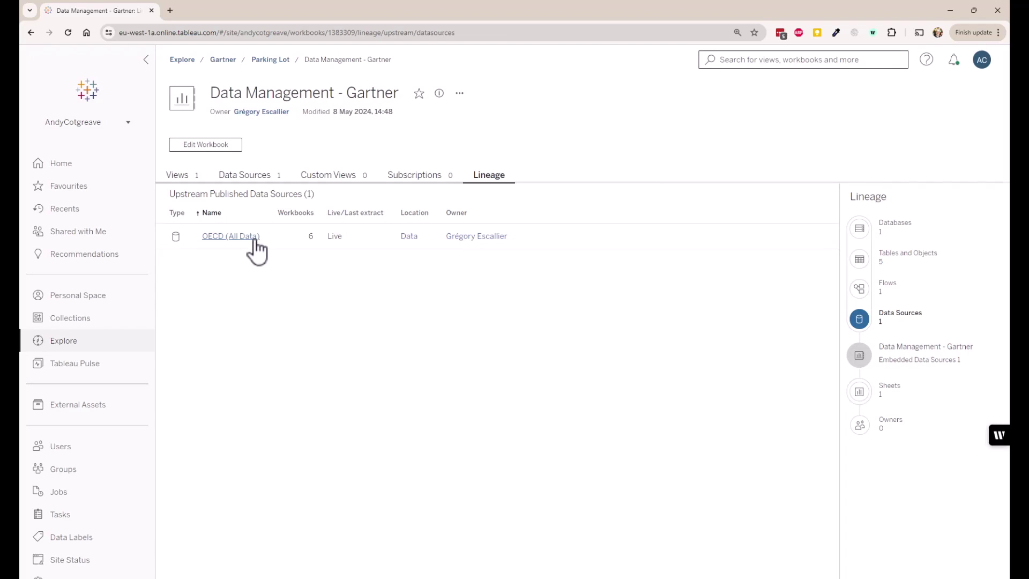
Open the certified OECD (All Data) data source page in Tableau Cloud.
click(255, 240)
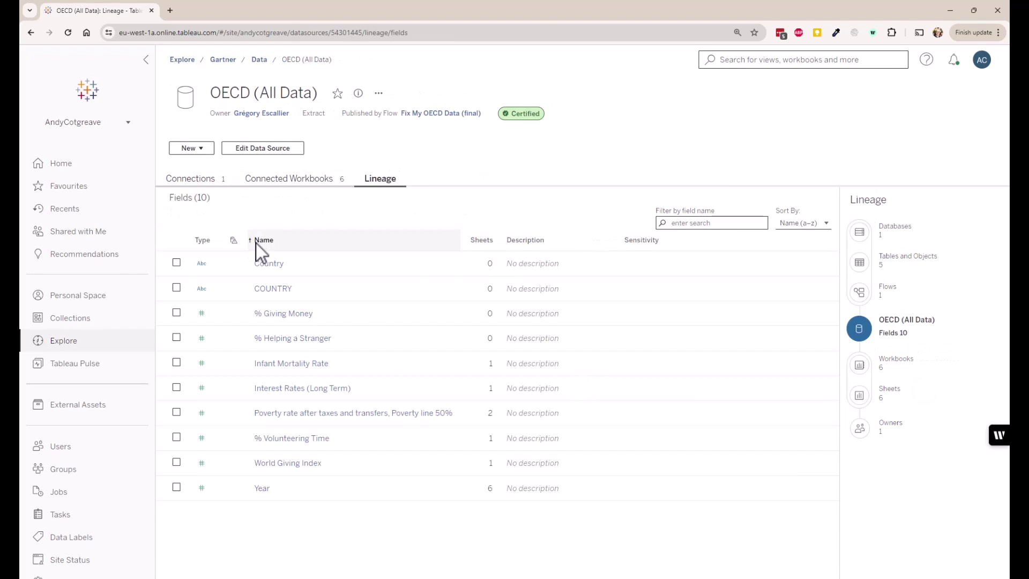
click(515, 116)
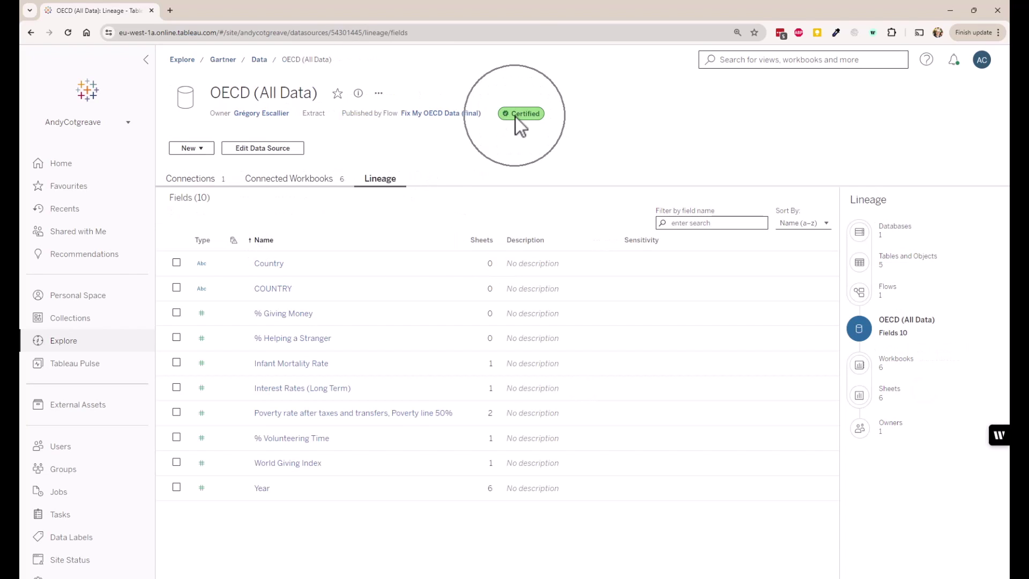
click(516, 117)
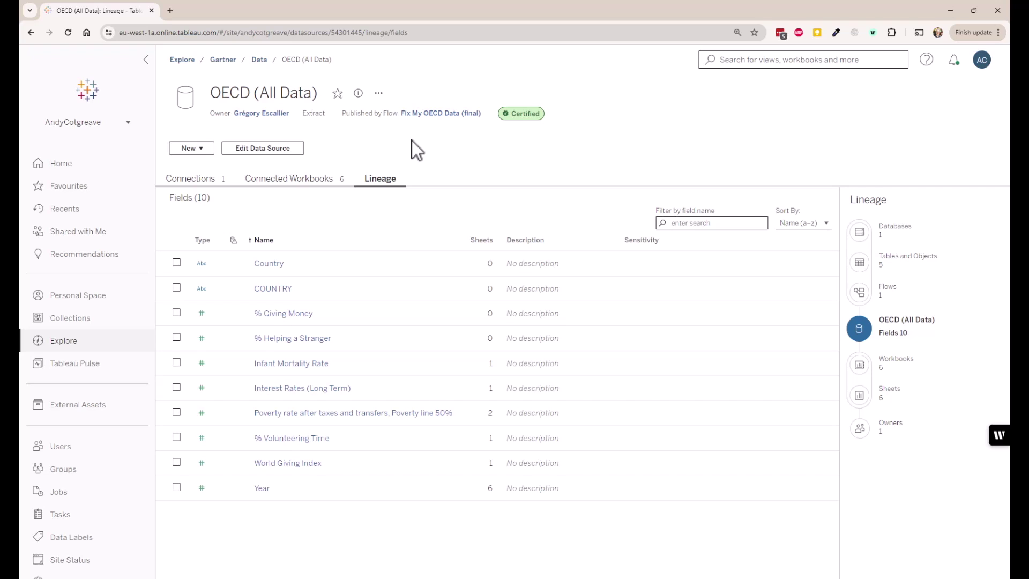
In Tableau Desktop, run Server > Run Optimiser: 10 of 16 best practices pass.
key(alt+Tab)
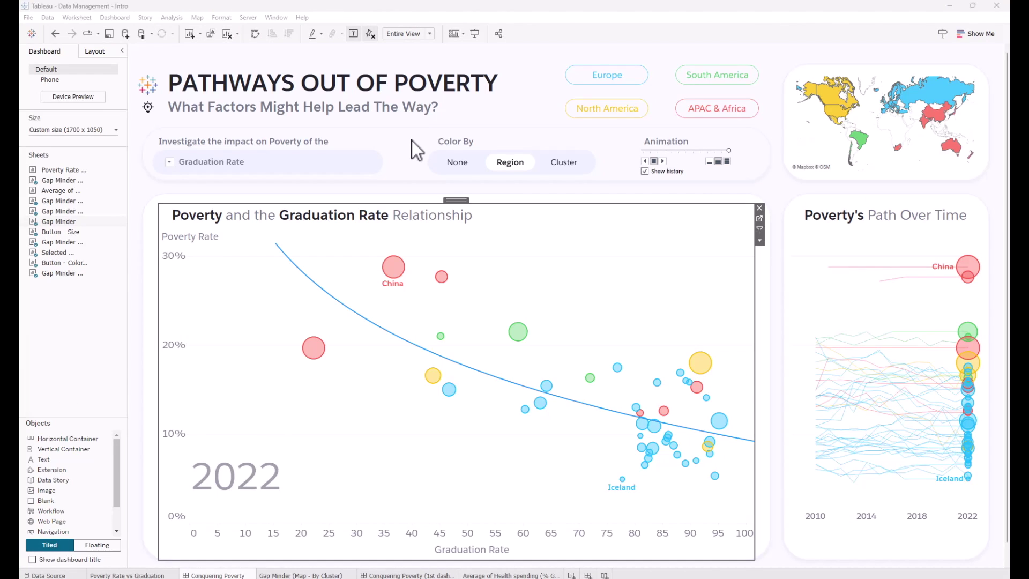
click(246, 18)
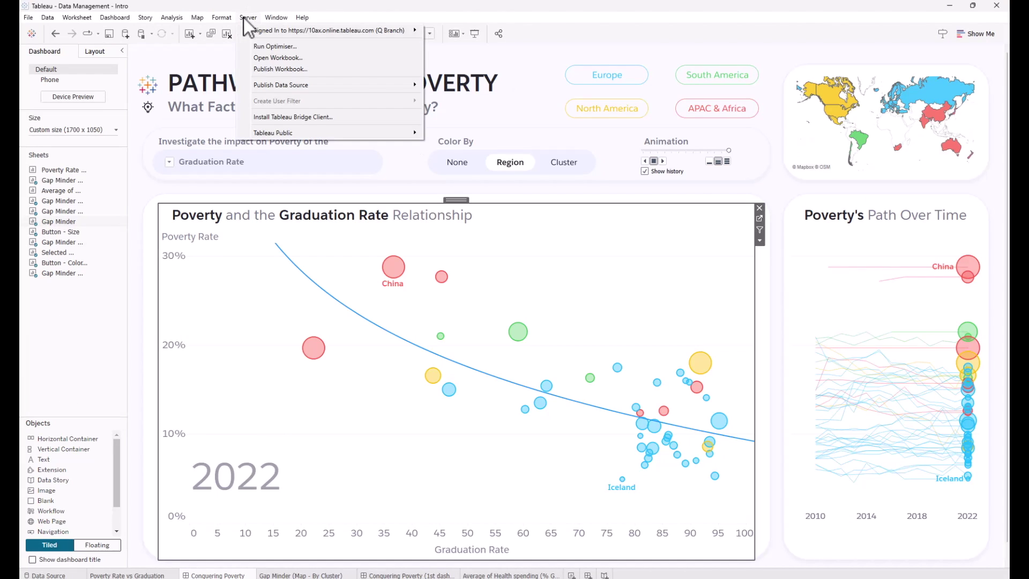
click(259, 46)
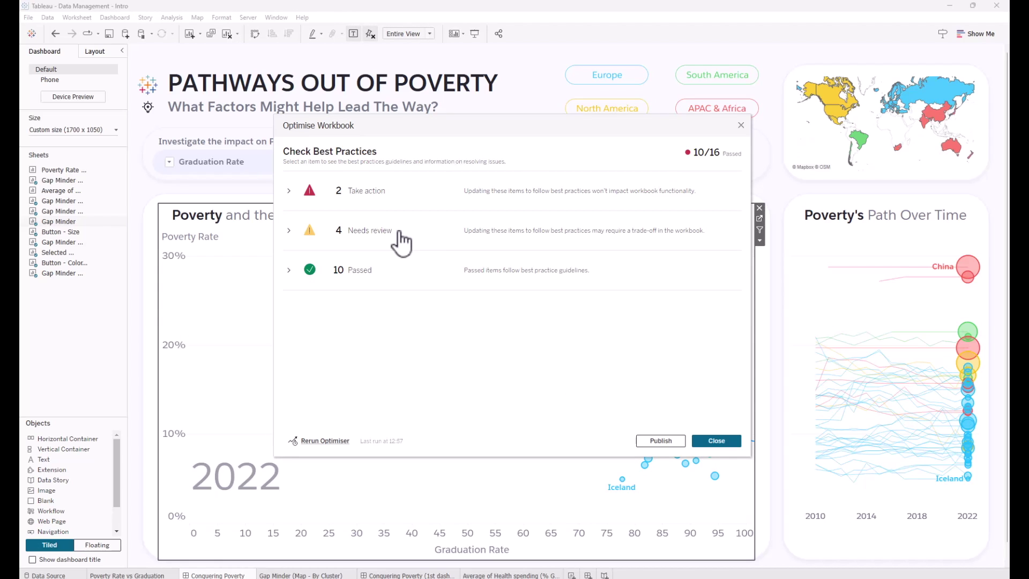
Close the Optimise Workbook results and present Pathways Out of Poverty in Presentation Mode.
click(741, 125)
key(F7)
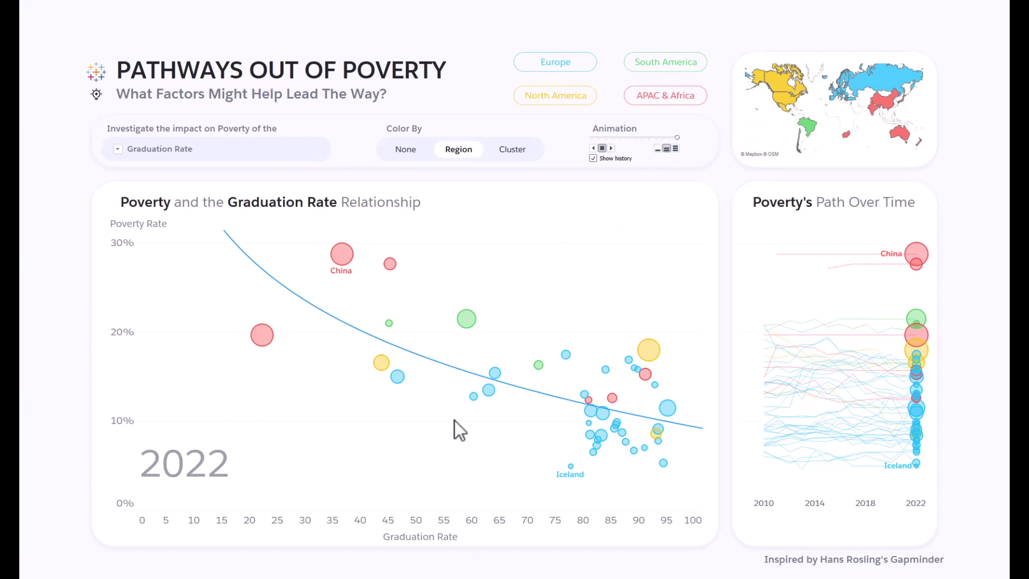
Compare poverty against Health spending ($/cap.), focusing on the United States trail, then clear it.
click(418, 513)
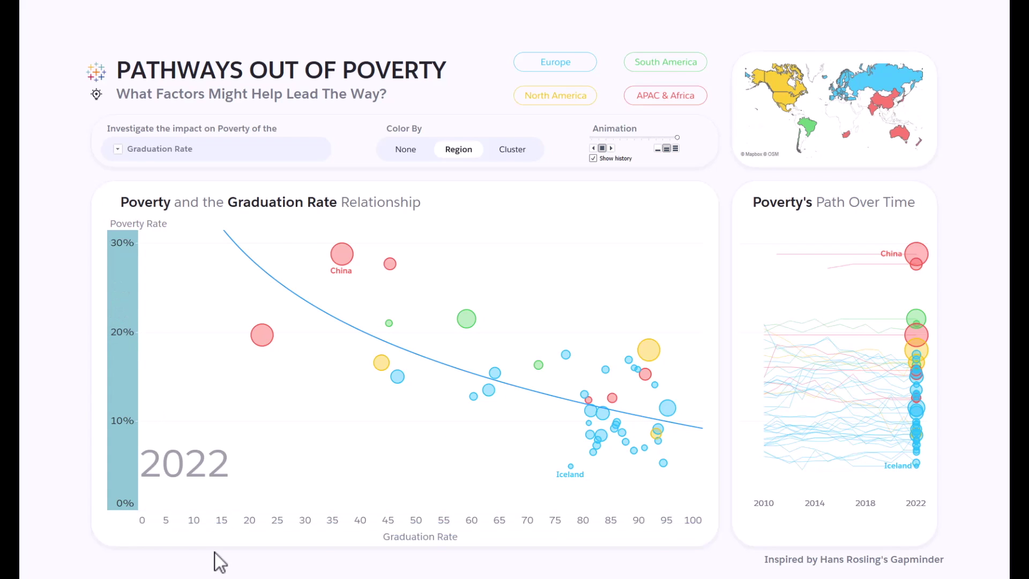
click(125, 148)
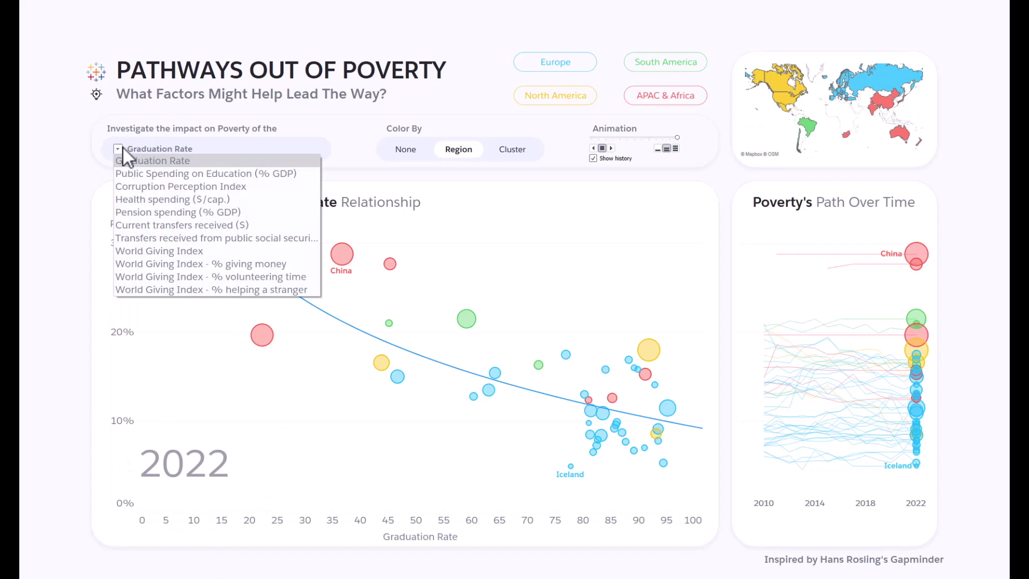
click(134, 198)
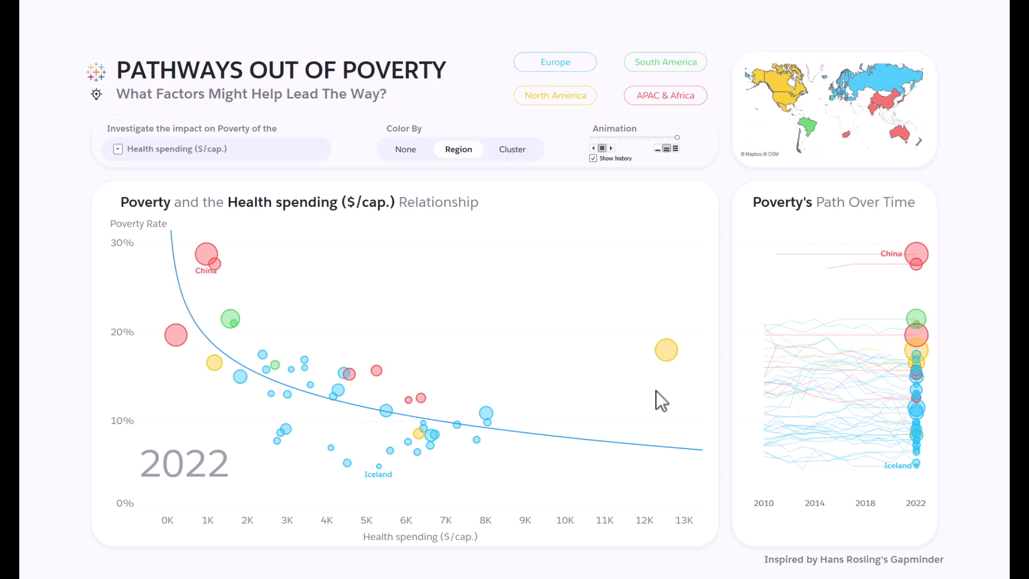
click(666, 351)
click(650, 414)
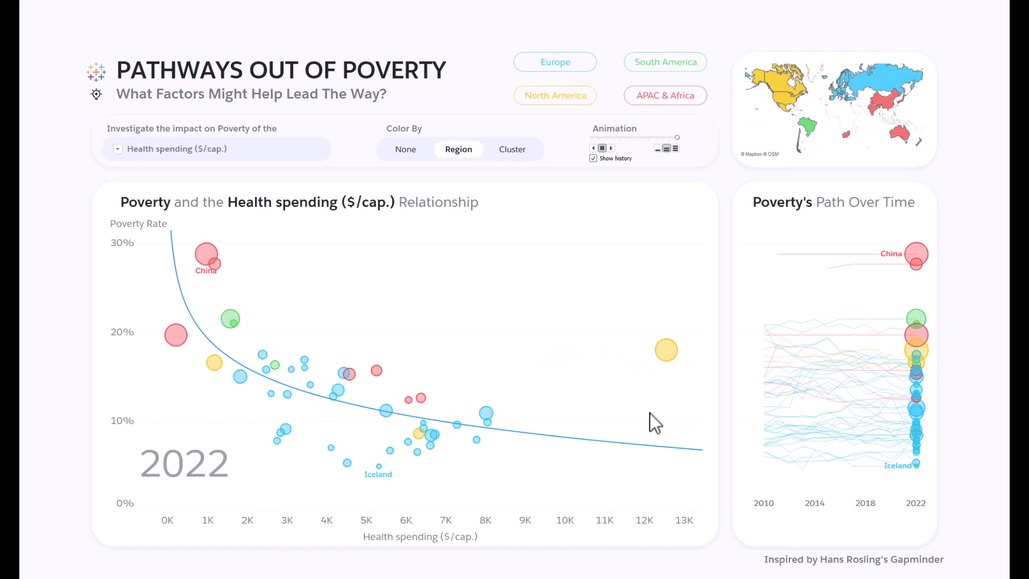
Switch the indicator to World Giving Index - % giving money and replay the animation from 2010.
click(116, 149)
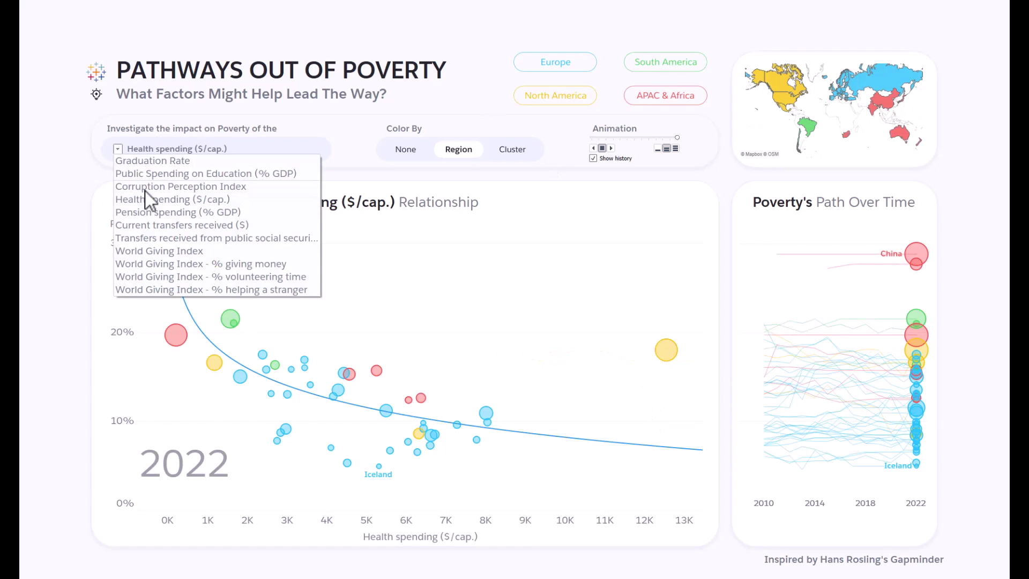
click(212, 264)
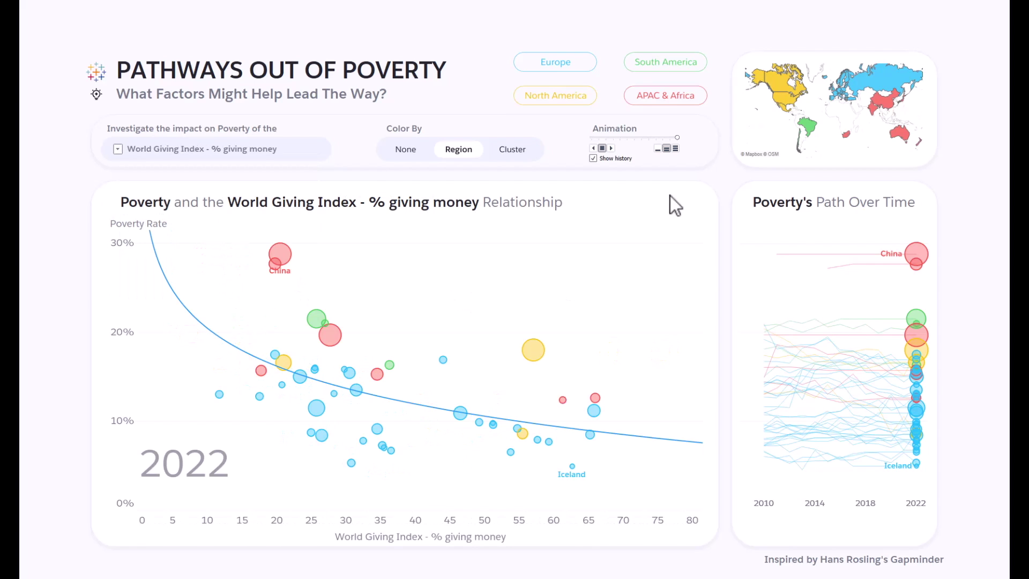
click(613, 151)
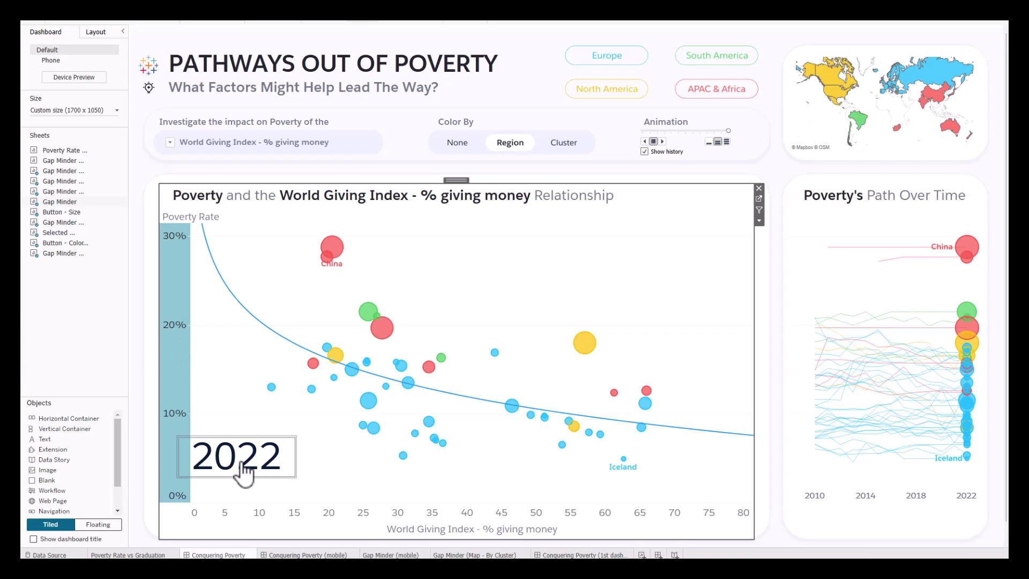
Clear the axis selection, colour the dashboard by Cluster, and open the Gap Minder (Map - By Cluster) sheet.
click(369, 525)
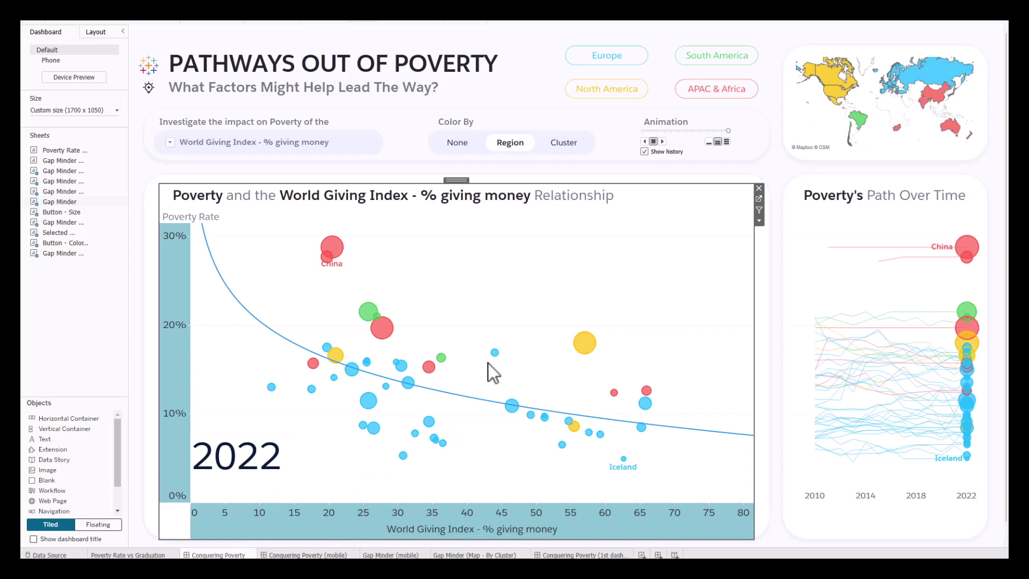
click(500, 282)
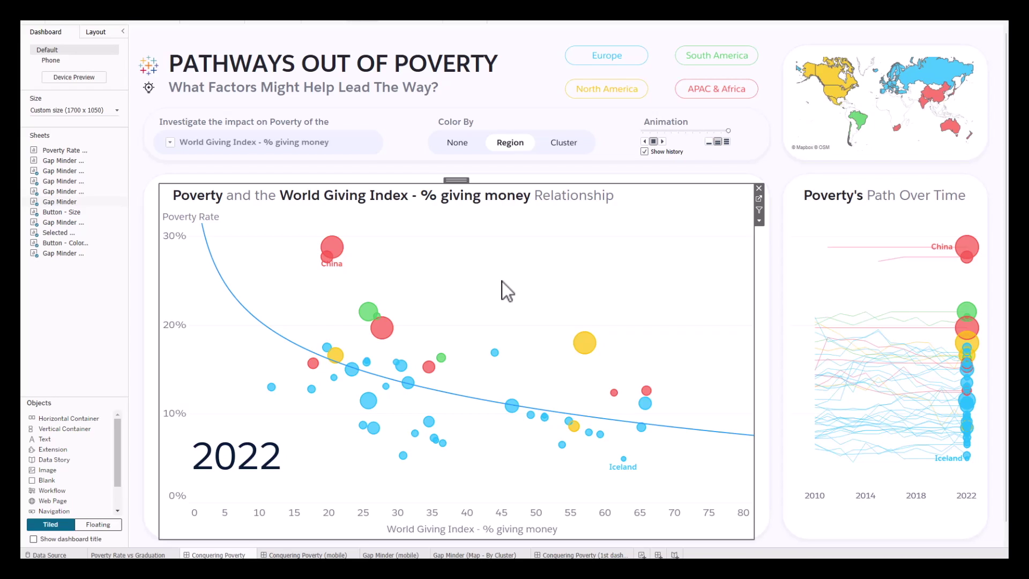
click(567, 151)
click(567, 151)
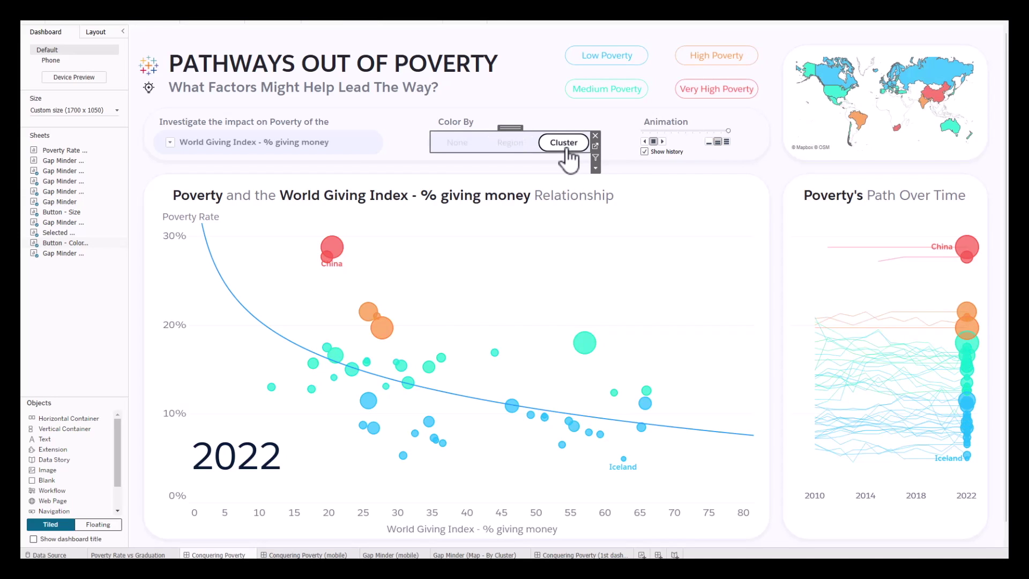
click(836, 138)
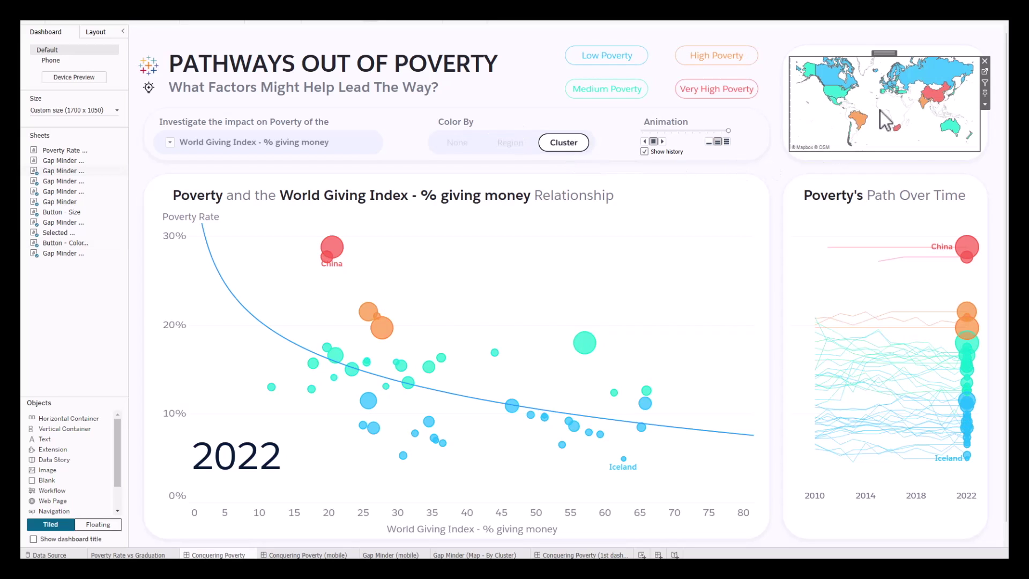
click(986, 73)
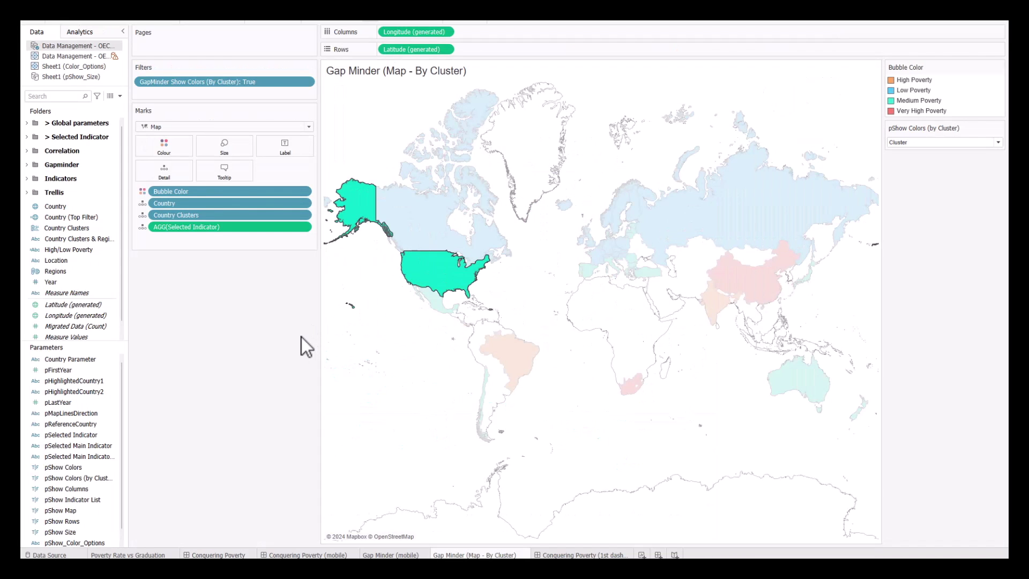
Show the Analytics pane, abandon dragging Cluster onto the map, and open the Data Guide.
click(76, 29)
drag(60, 184, 416, 102)
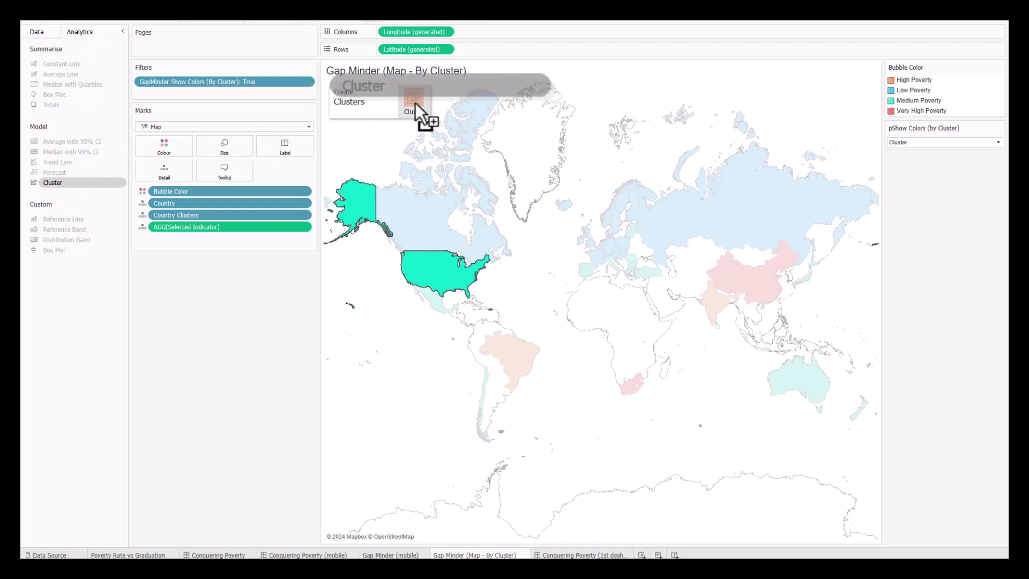
drag(416, 102, 263, 302)
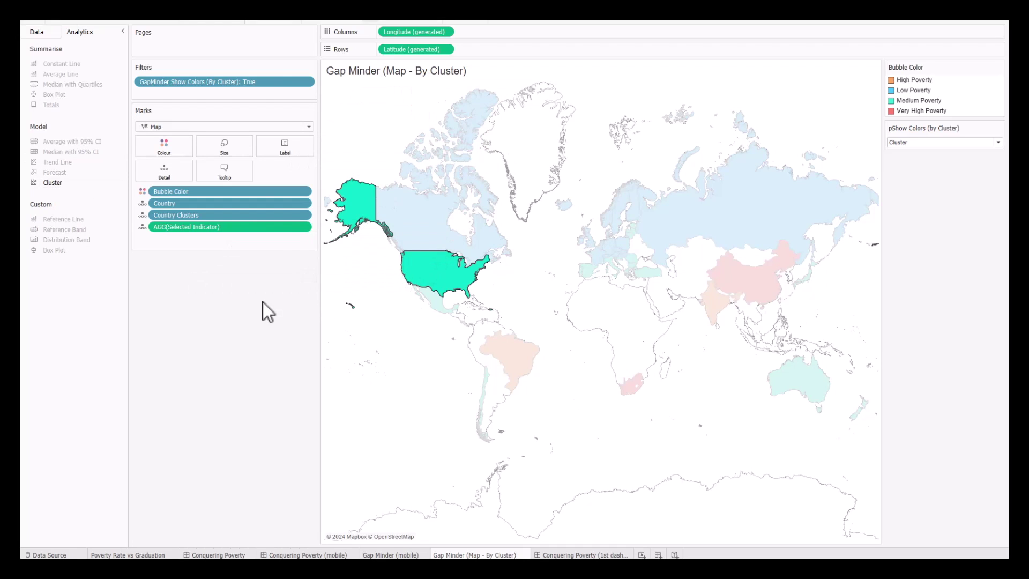
click(939, 22)
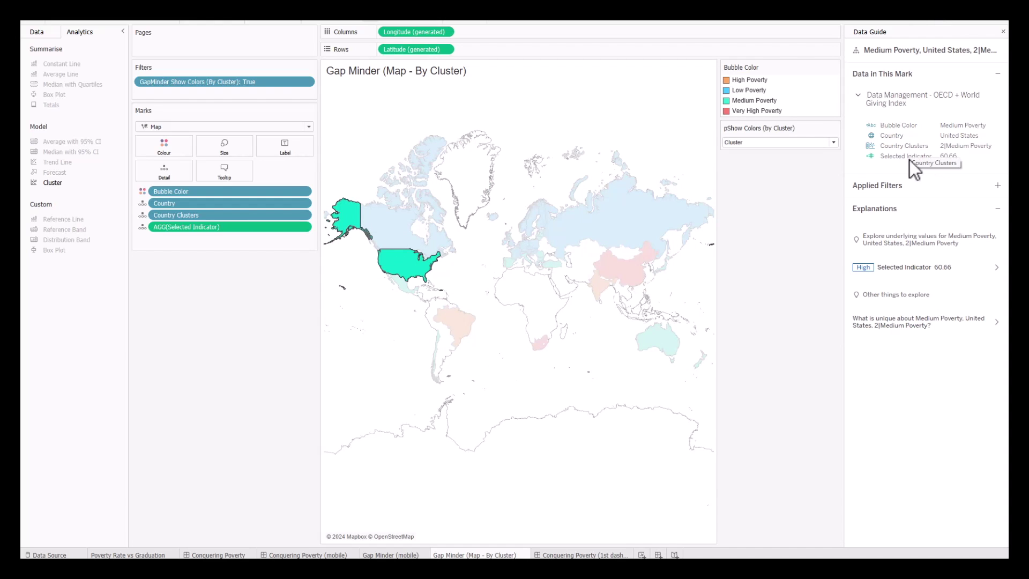
Open the High Selected Indicator's Health spending explanation chart as its own worksheet.
click(934, 271)
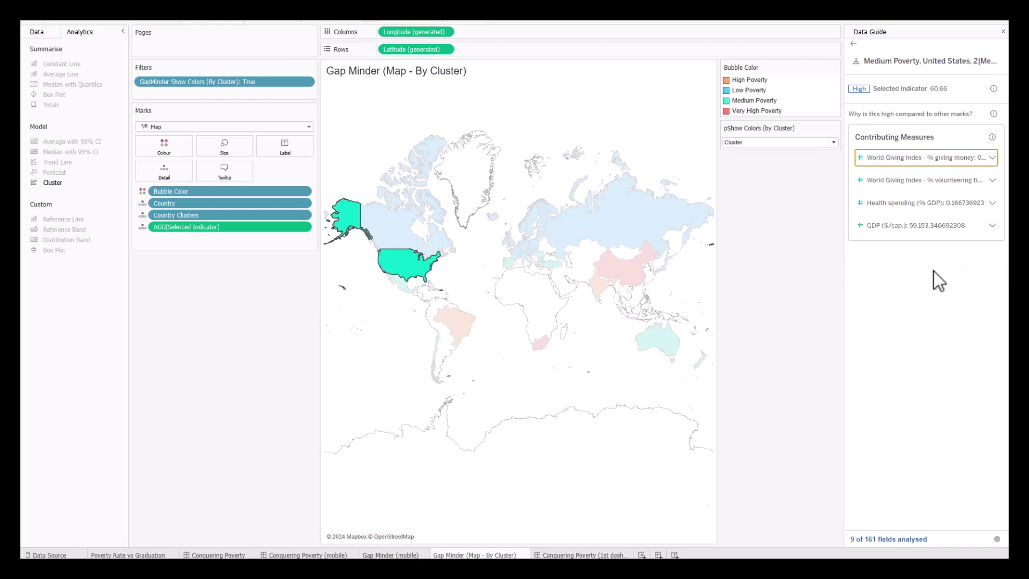
click(922, 205)
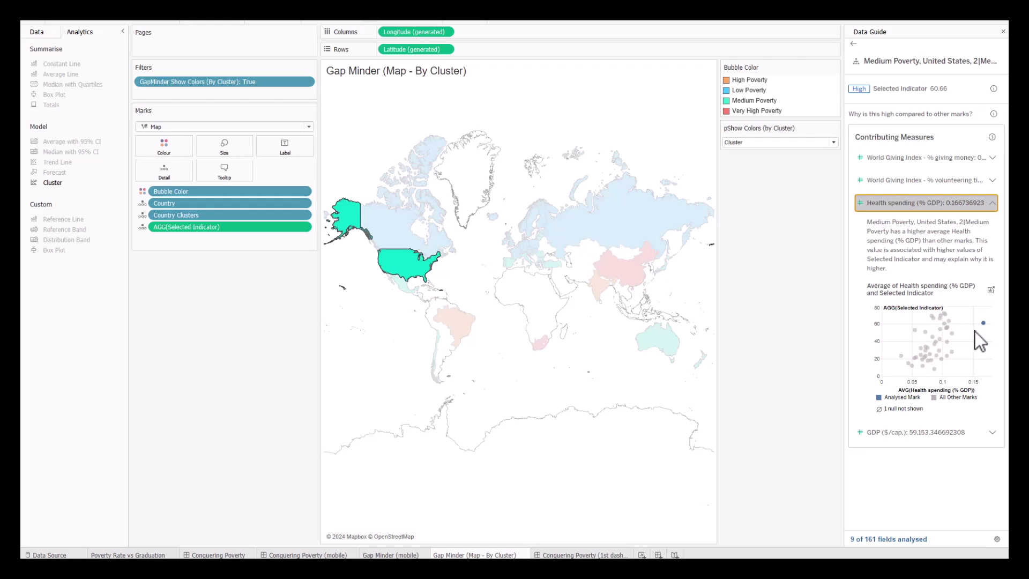
mouse_move(984, 323)
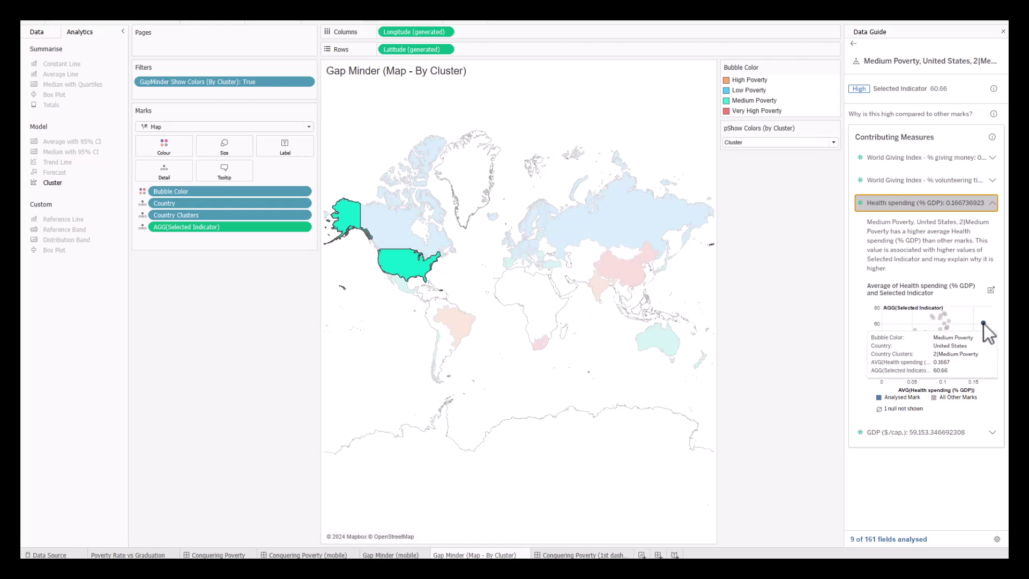
click(991, 290)
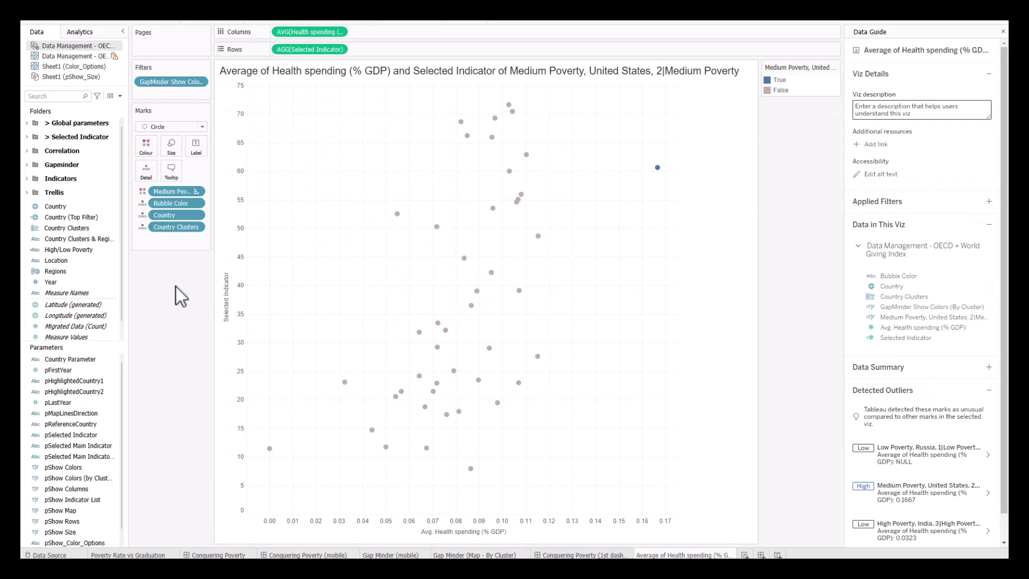
Label every point with its Country name and select the United States point.
click(142, 215)
click(161, 239)
click(172, 147)
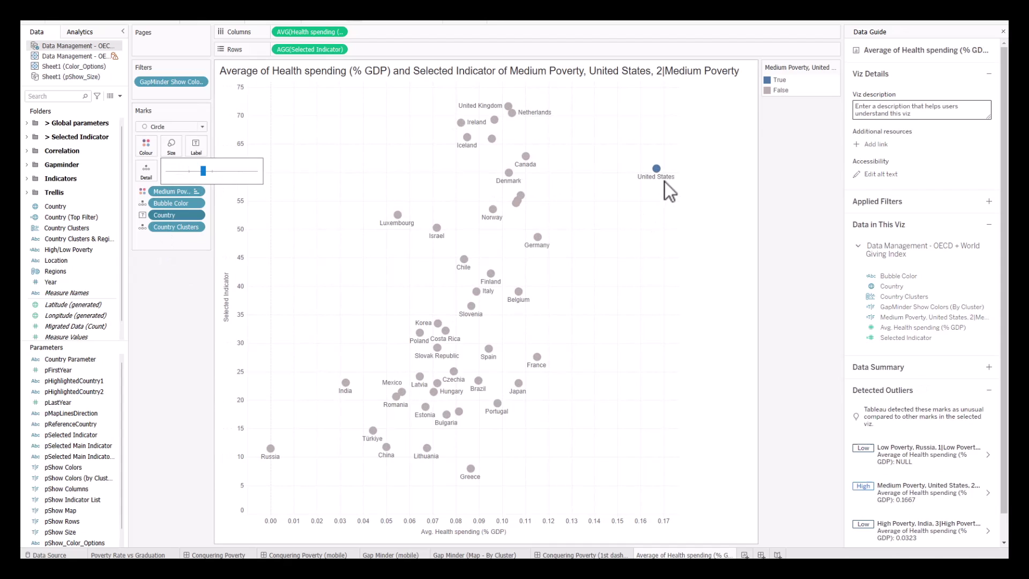
click(658, 167)
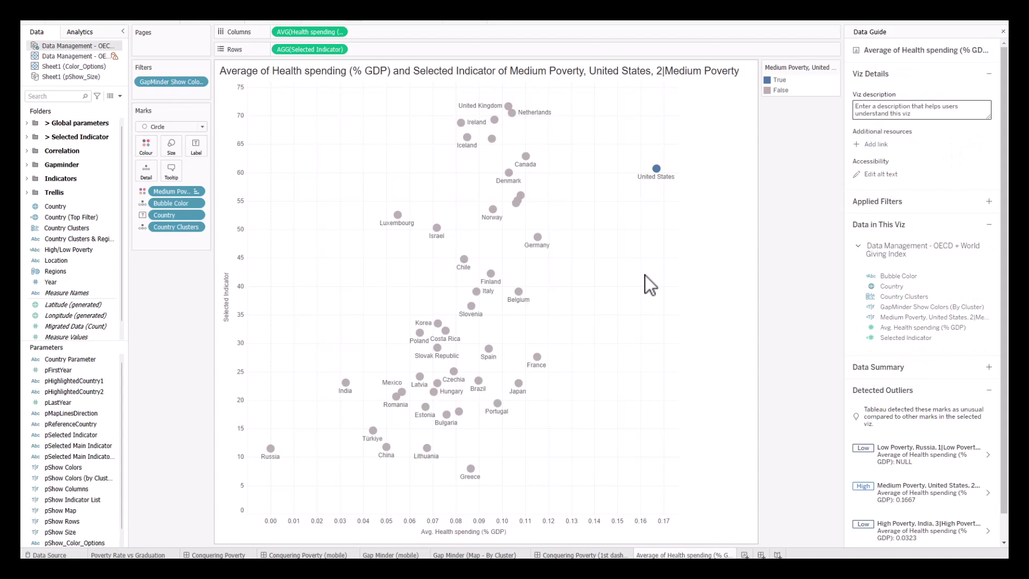
key(alt+Tab)
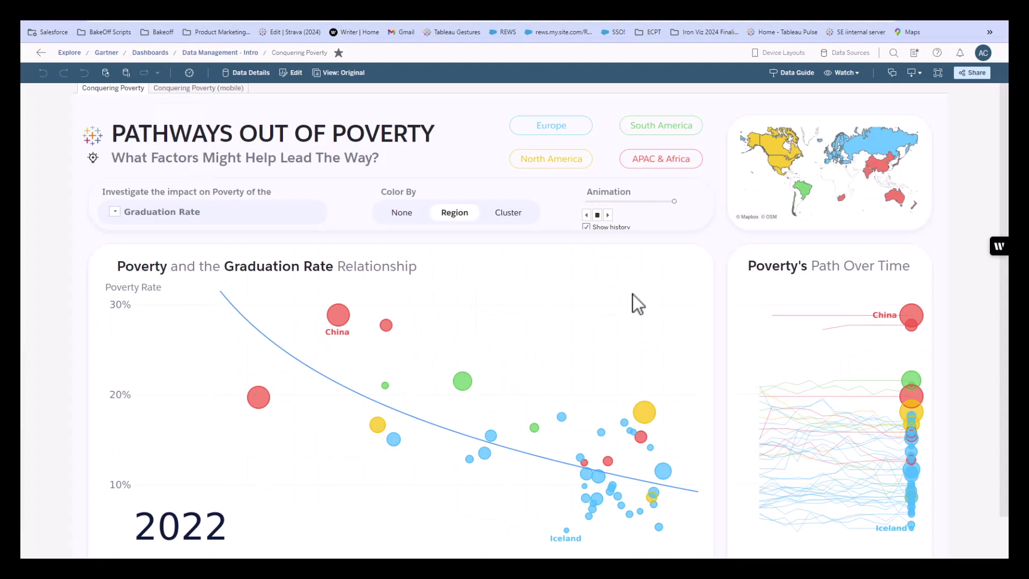
Go fullscreen and post the pasted comment asking a colleague about donation-matching data.
click(997, 22)
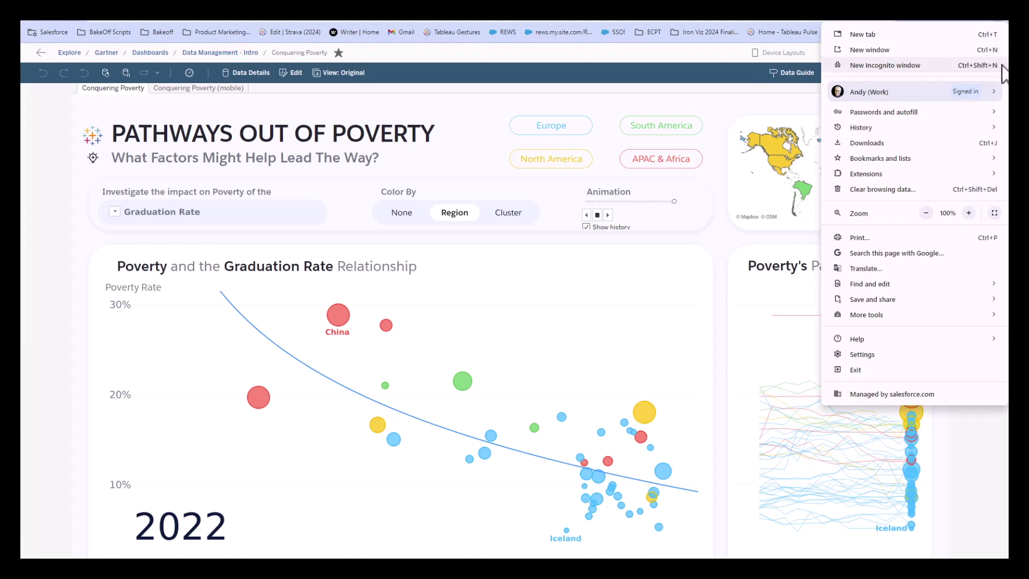
click(996, 213)
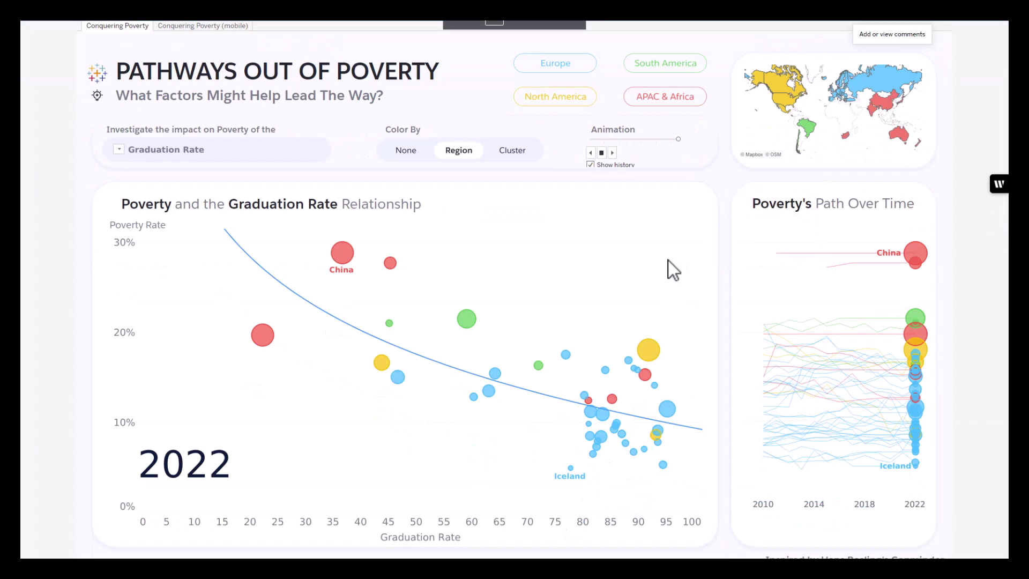
click(902, 24)
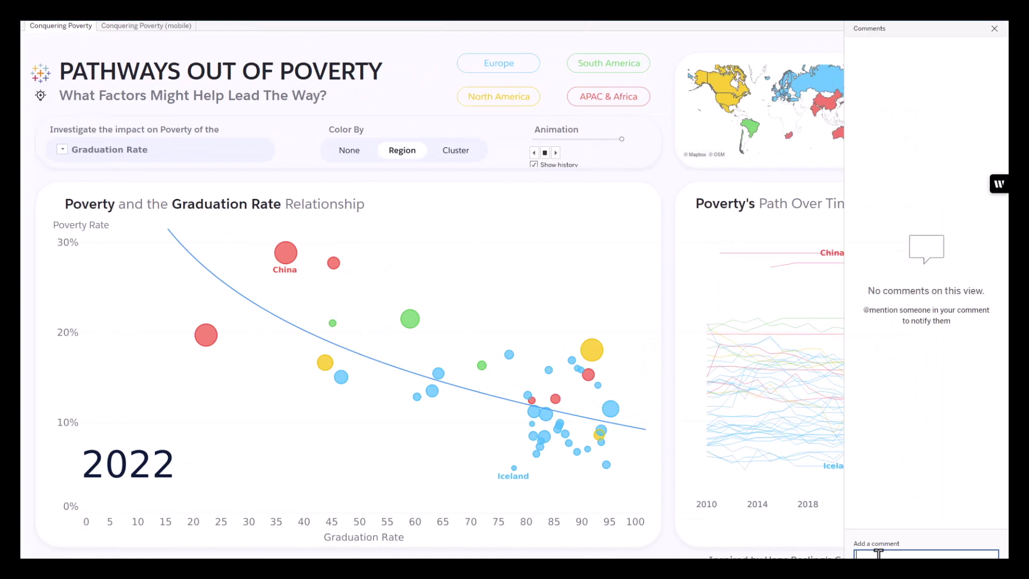
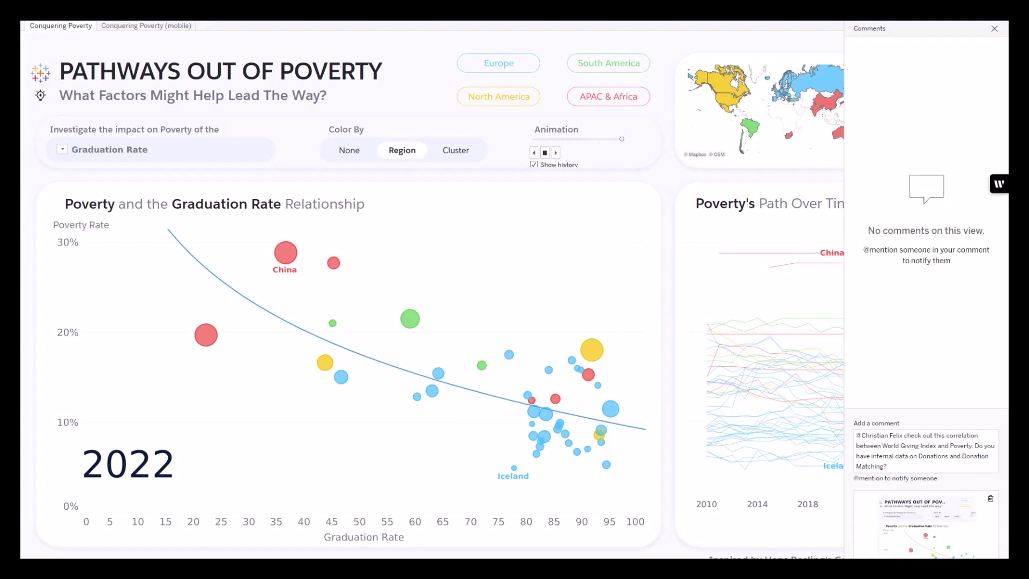
click(980, 556)
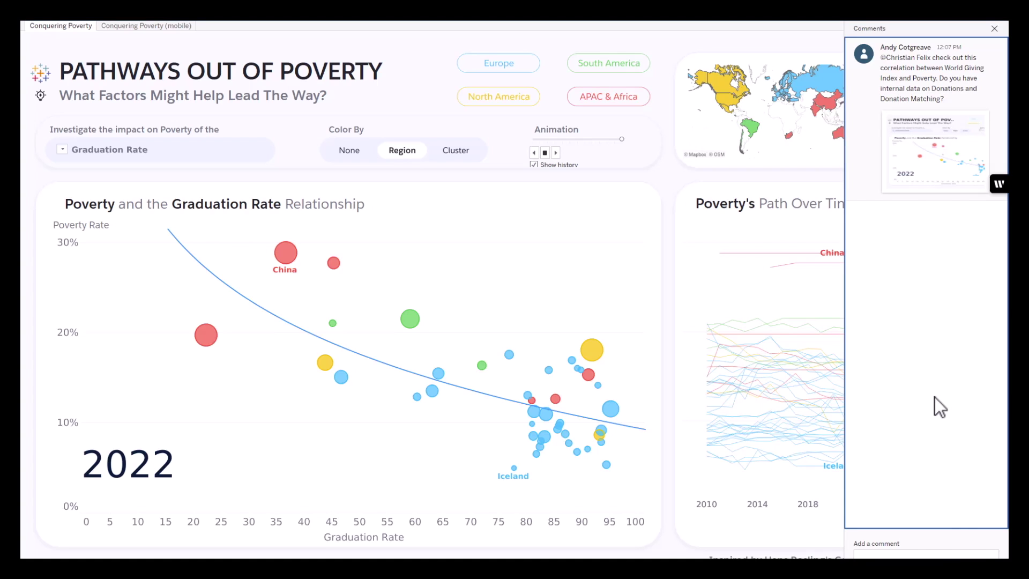
click(994, 29)
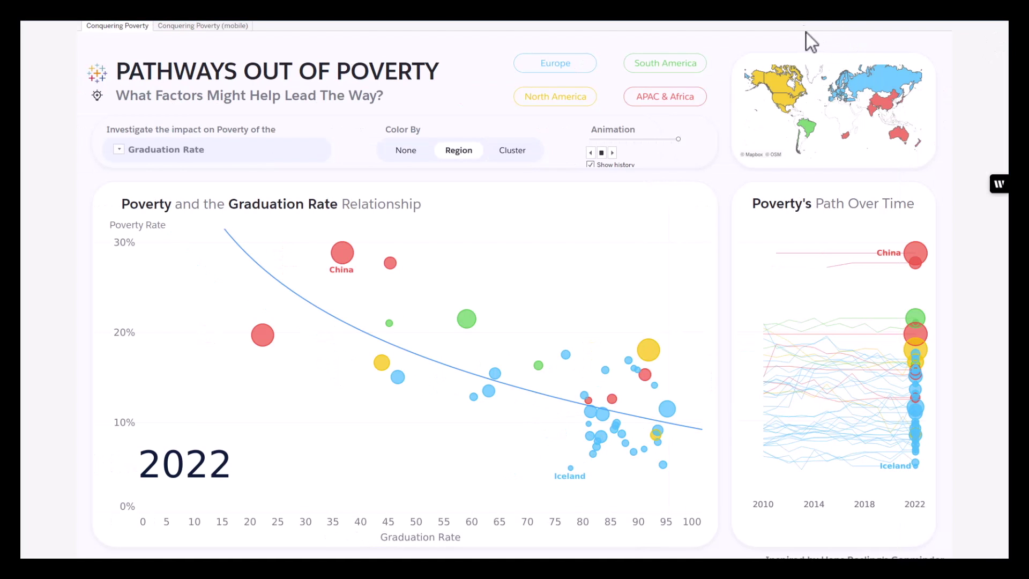
Go from Data Guide to Tableau Pulse and connect a new metric to Volunteer Hours.
click(803, 29)
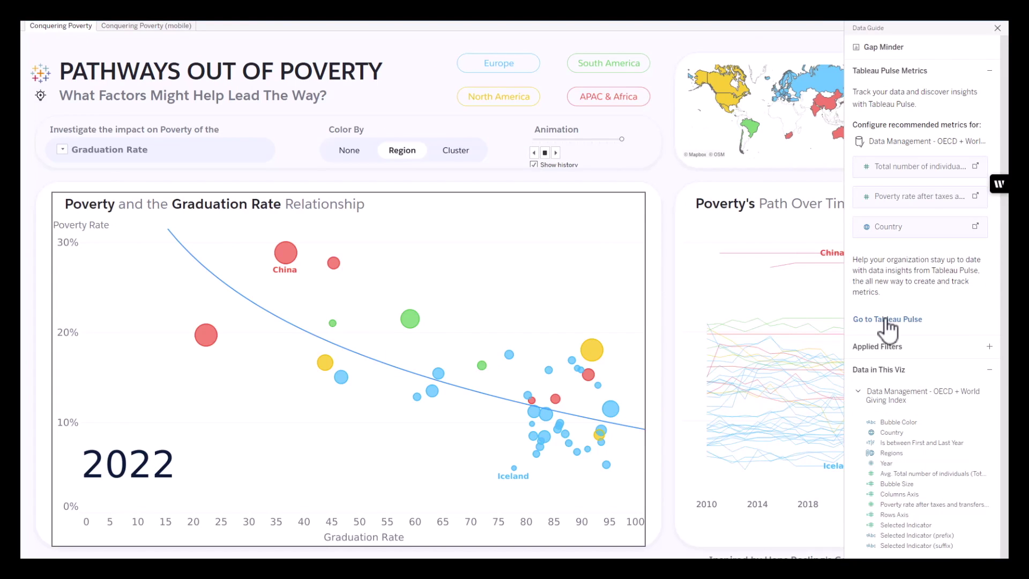
click(887, 320)
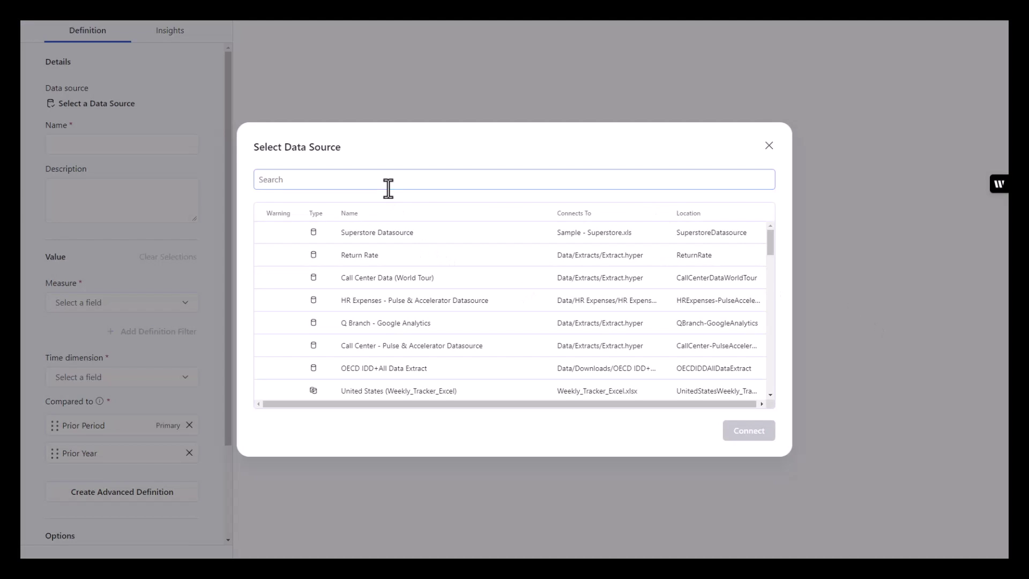
click(389, 182)
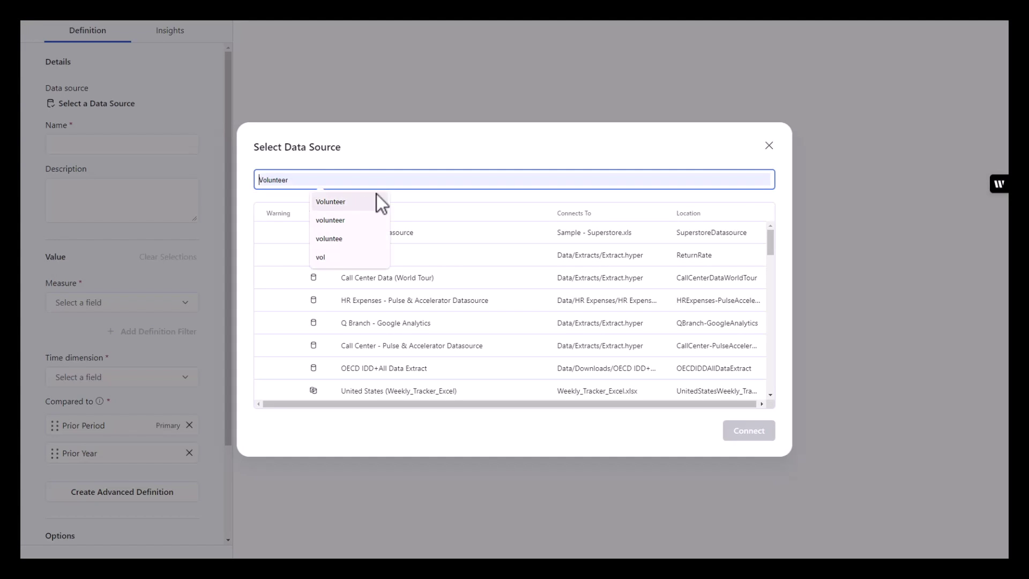
click(345, 205)
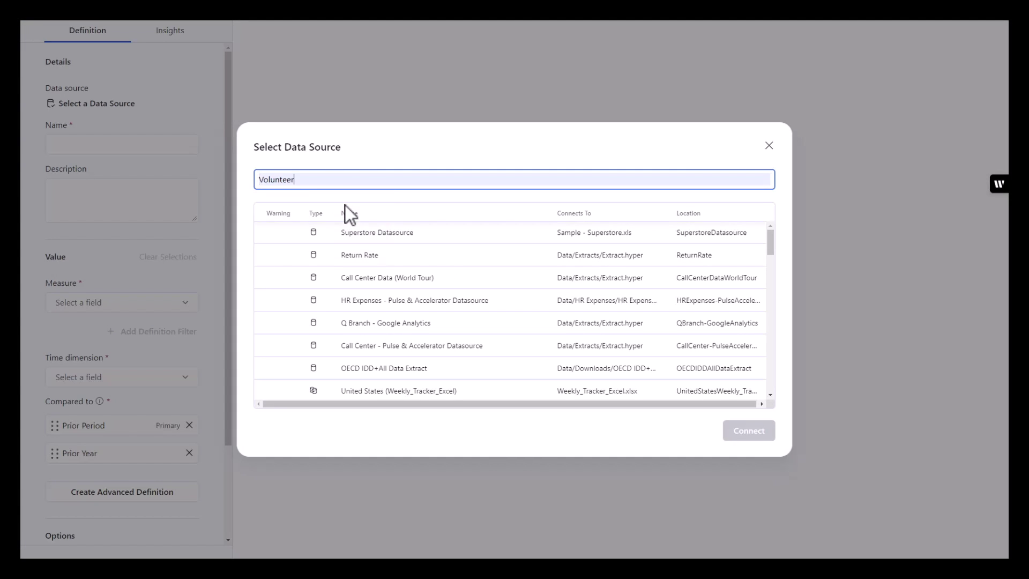
click(424, 239)
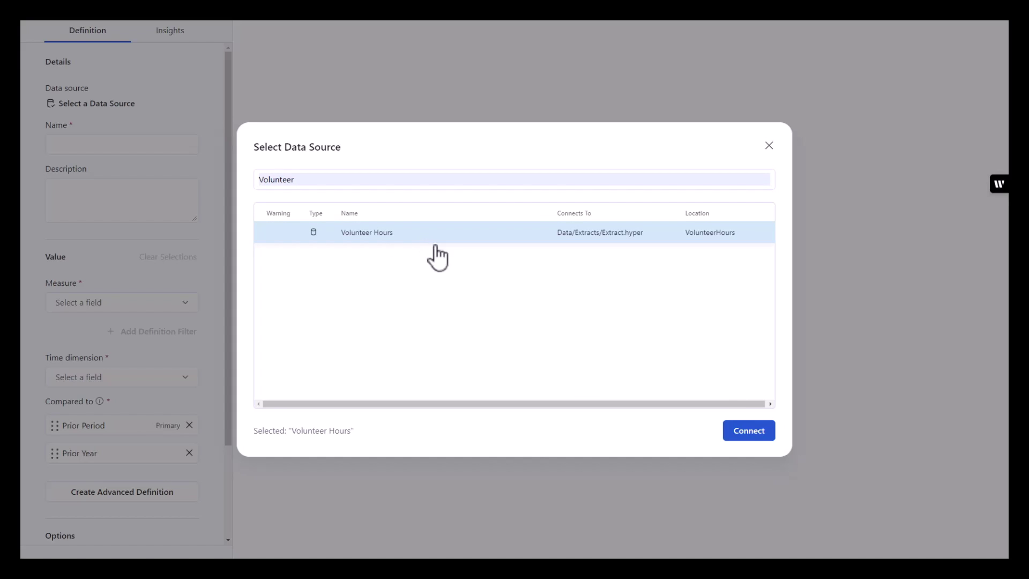
click(761, 435)
Name the metric Volunteer Hours, measuring Hours volunteering over the Date time dimension.
click(99, 146)
click(114, 185)
click(97, 305)
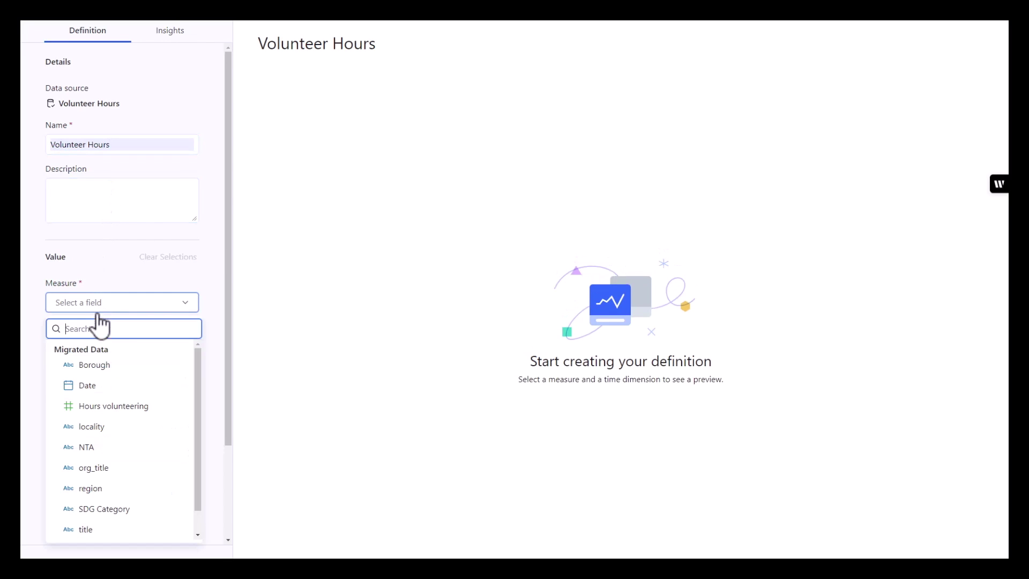
click(96, 407)
scroll(212, 278, down, 1)
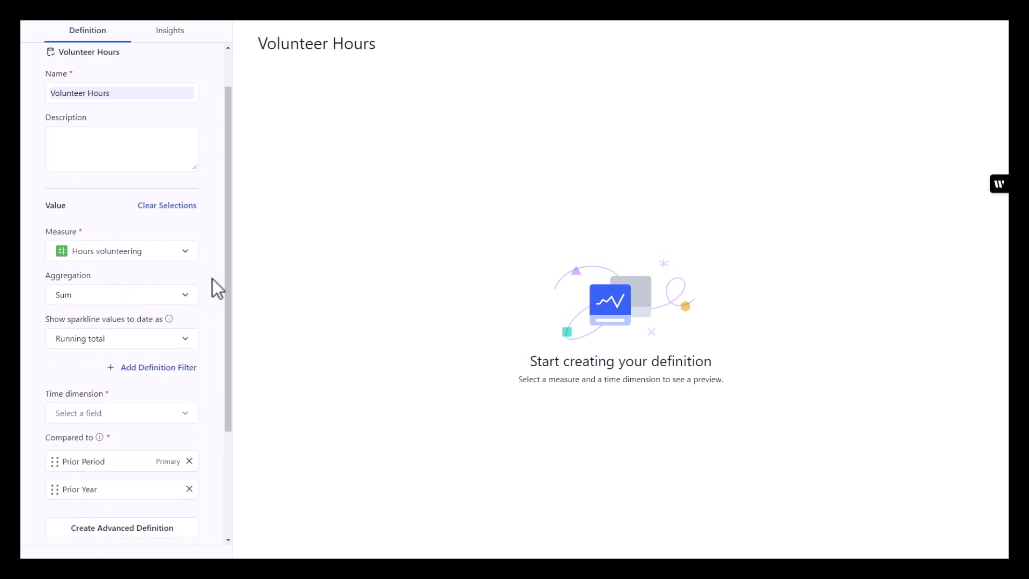
scroll(213, 279, down, 2)
click(144, 313)
click(113, 369)
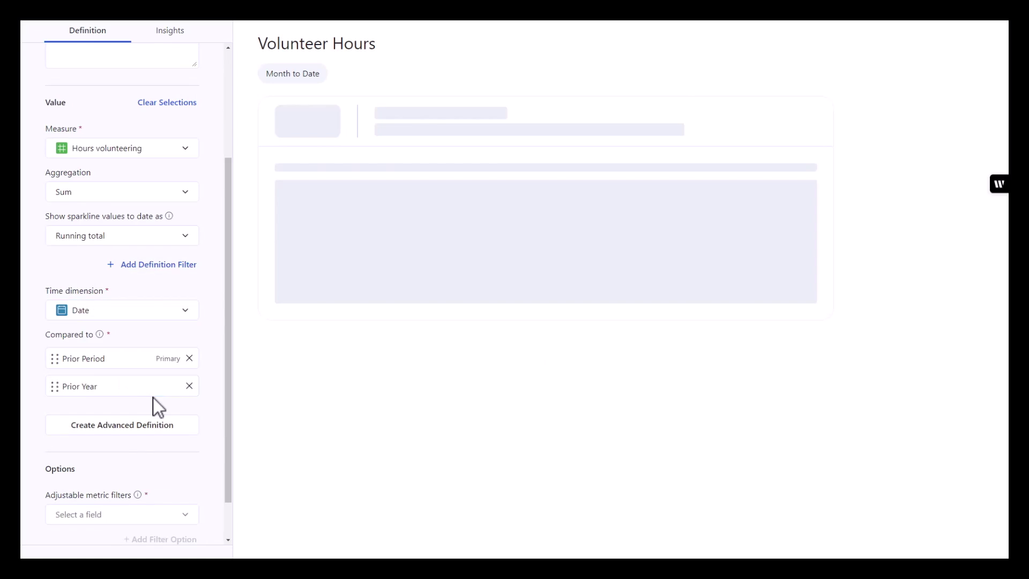
Add SDG Category and locality as adjustable metric filters and preview the metric's insights.
scroll(185, 397, down, 1)
click(143, 468)
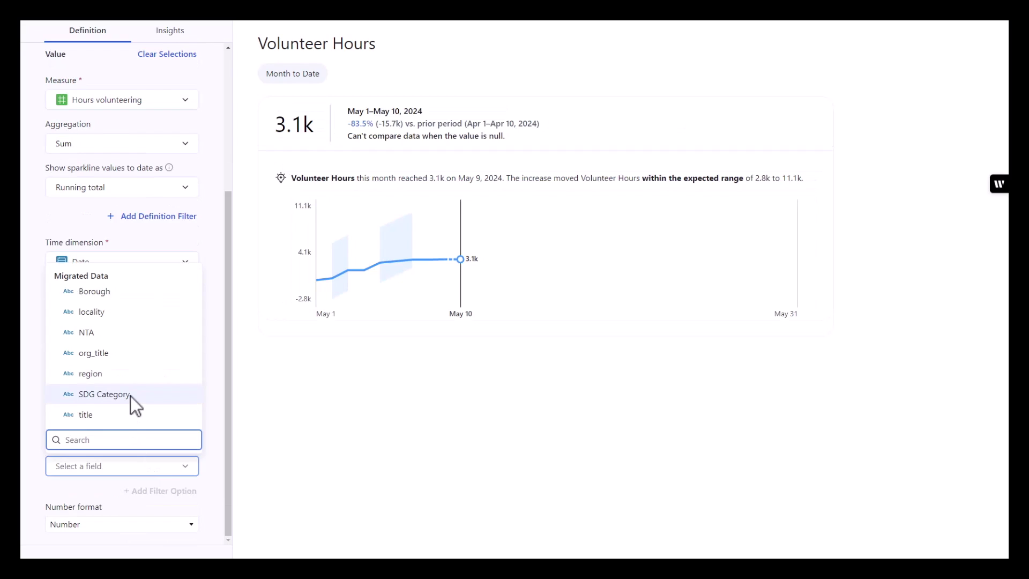
click(131, 395)
click(166, 490)
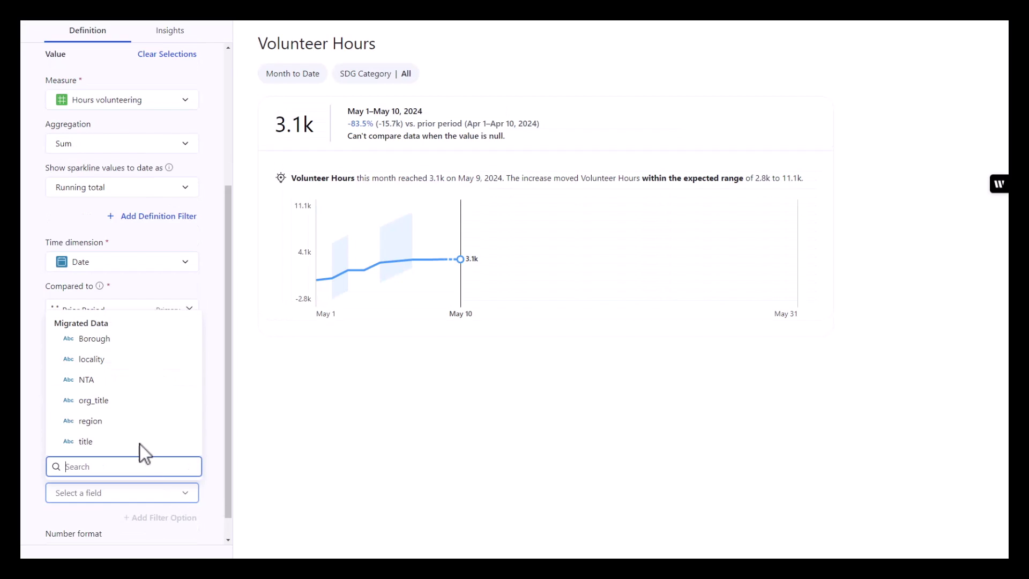
click(89, 365)
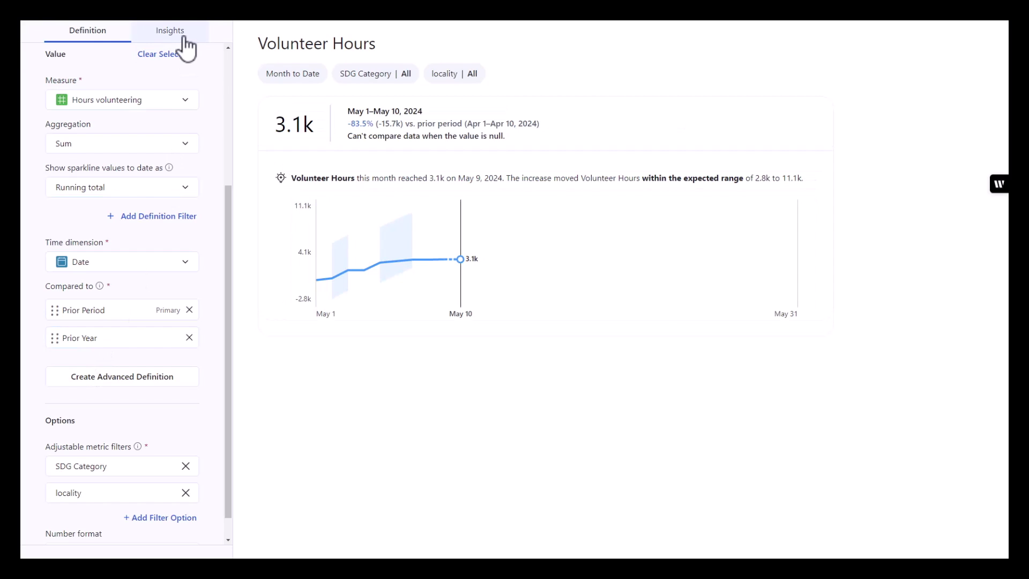
click(186, 48)
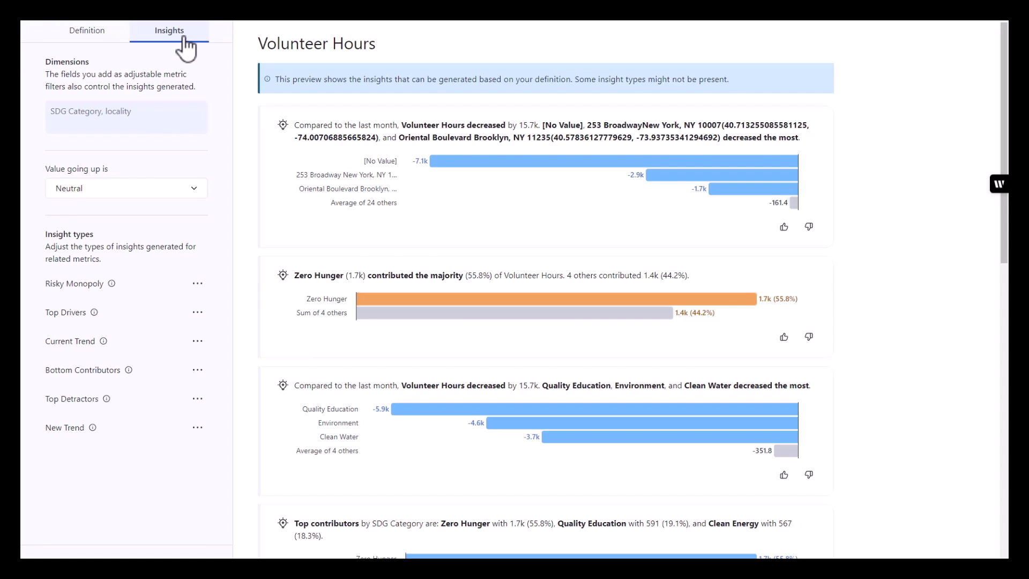
Check the Risky Monopoly insight's info, then return to the metric Definition.
mouse_move(111, 288)
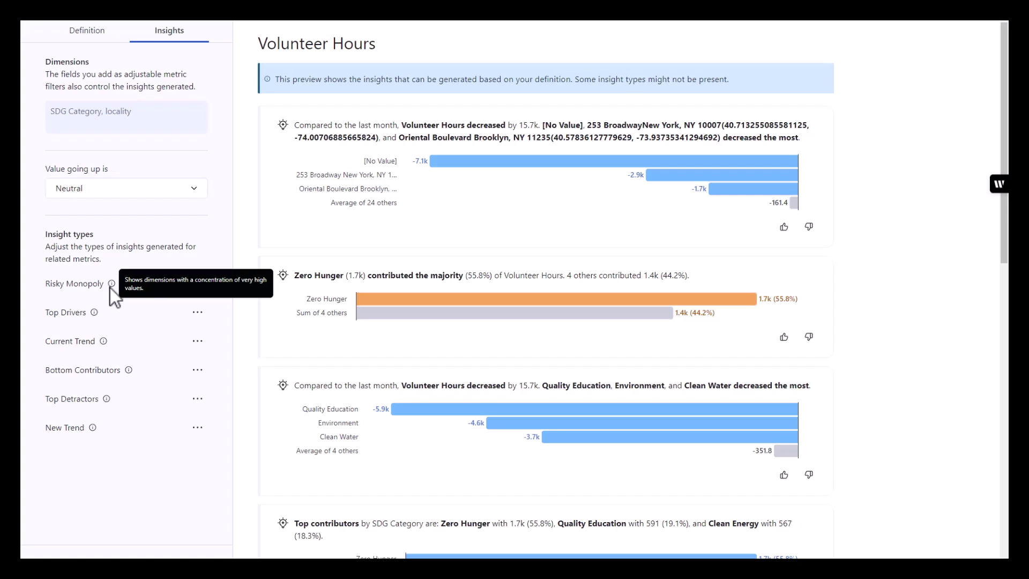
click(102, 33)
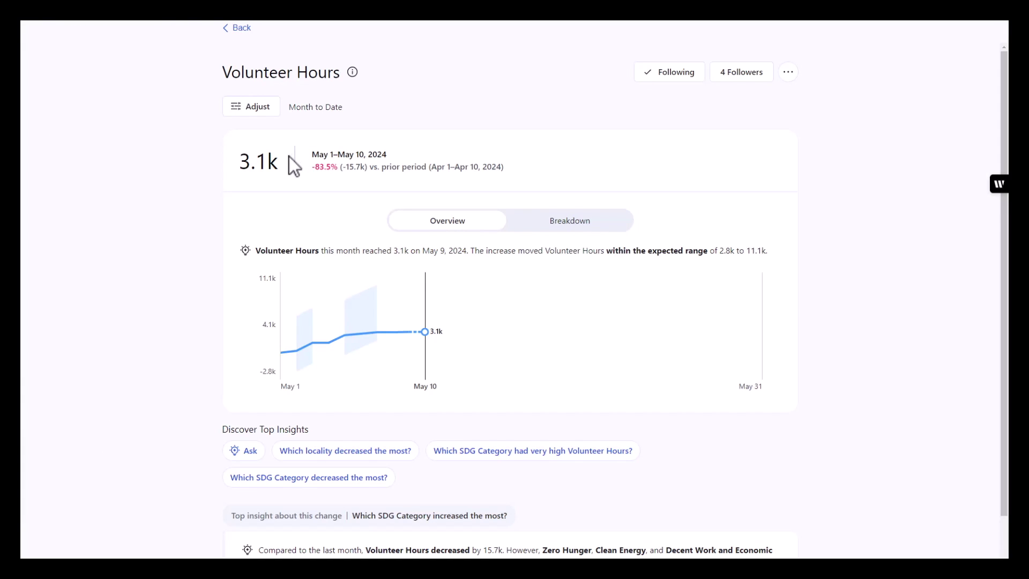
Highlight the 3.1k value and expected-range insight, then return to Today's Tableau Pulse.
drag(240, 160, 509, 172)
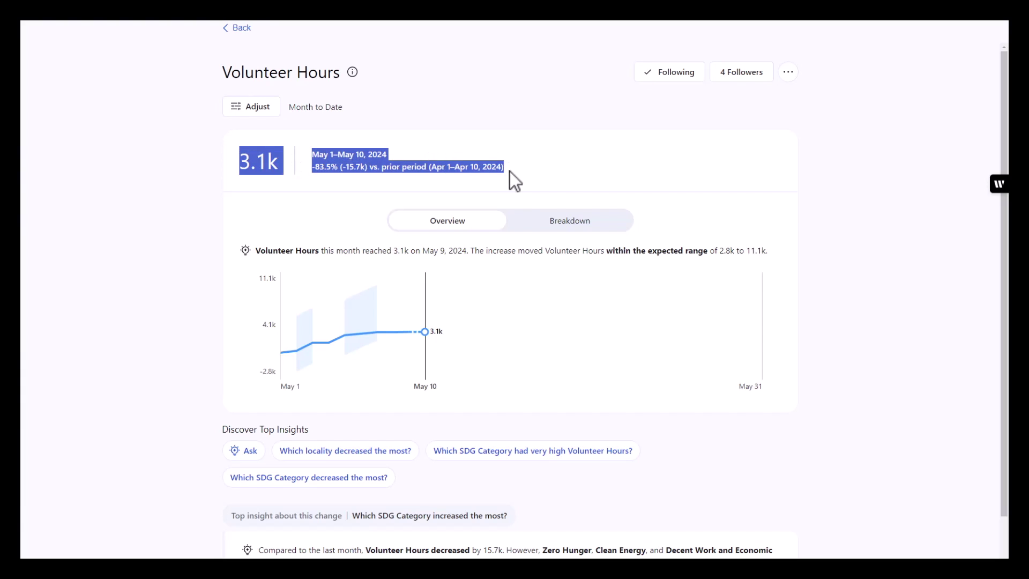
drag(256, 251, 765, 248)
click(516, 323)
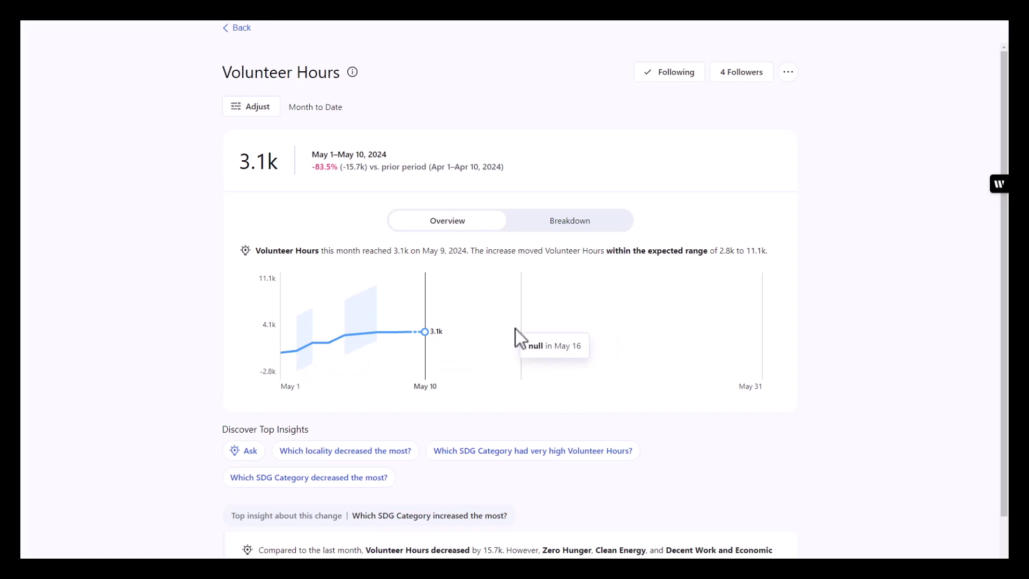
click(239, 28)
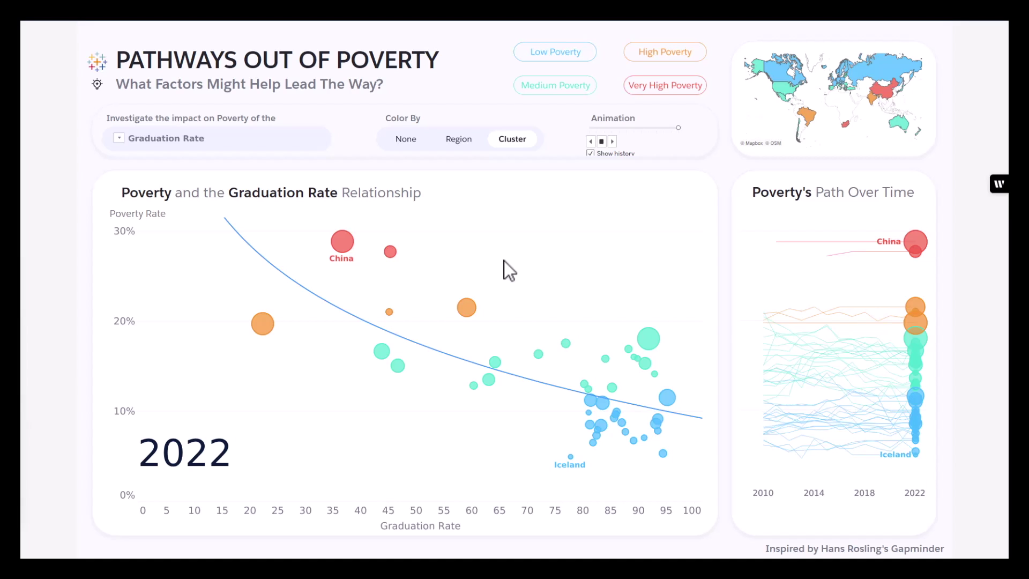
View and close the Watch subscription/alert options, then open the Download menu.
click(838, 23)
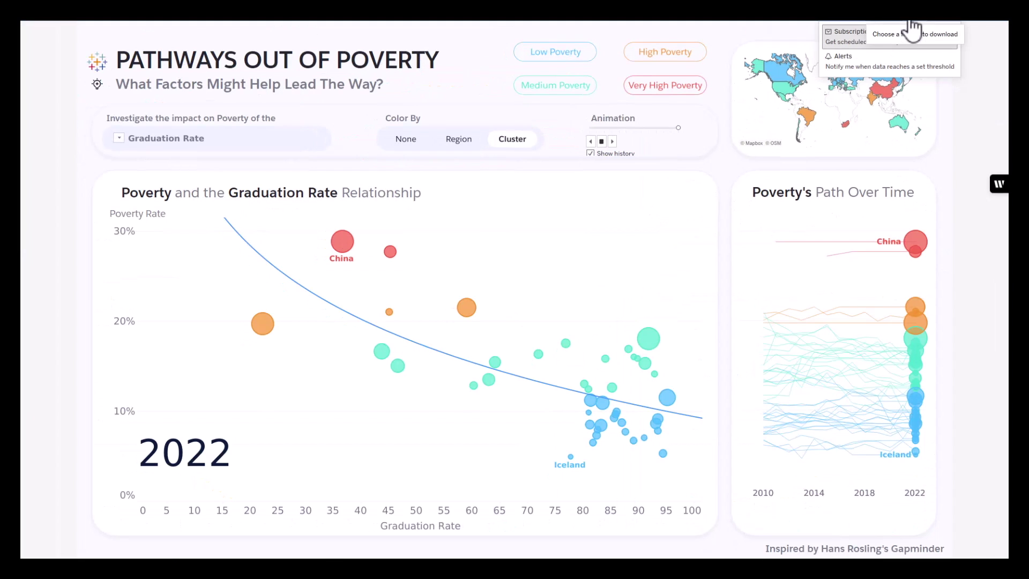
click(975, 89)
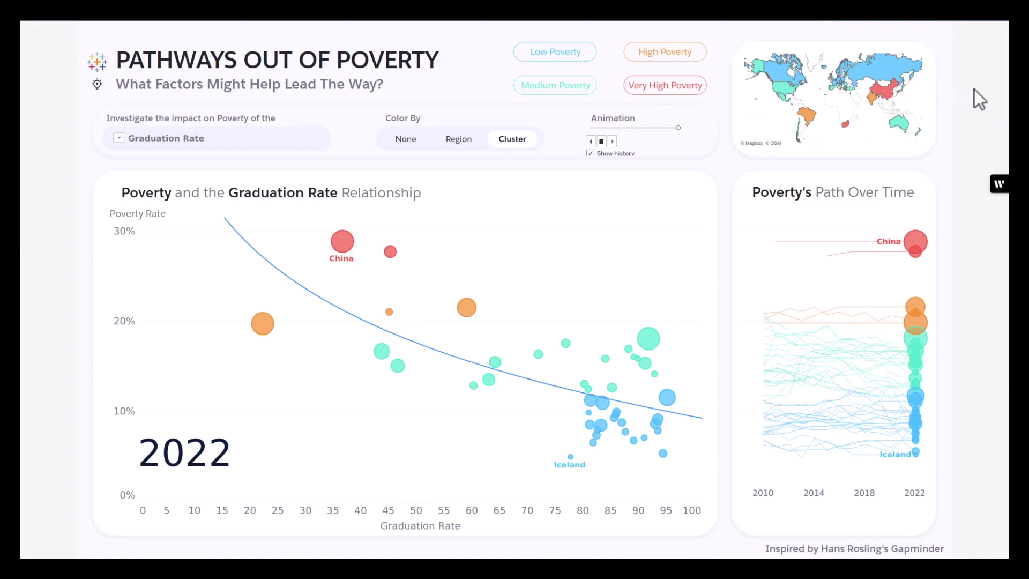
click(939, 30)
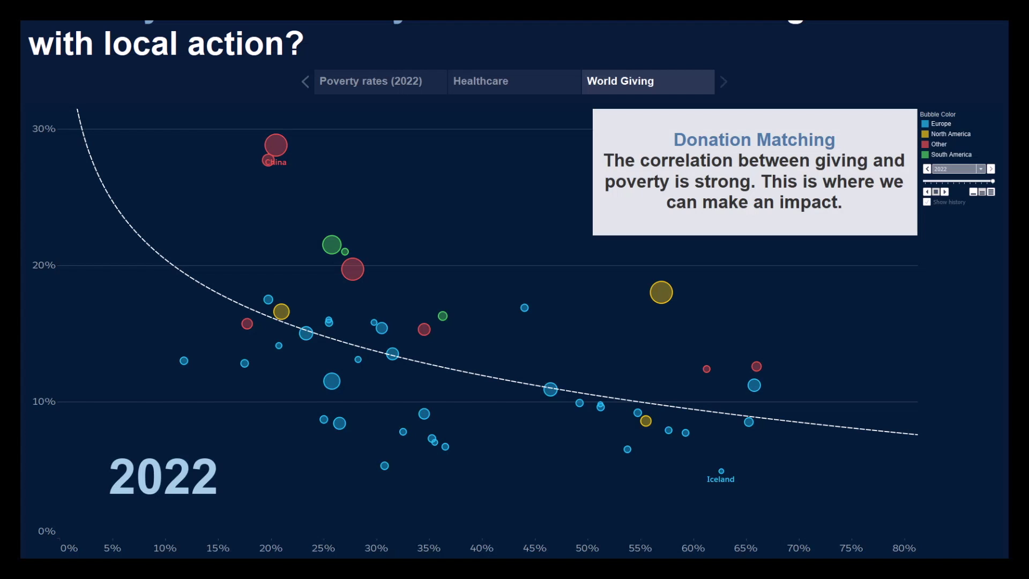
View the Poverty rates (2022), Healthcare and World Giving story points, then switch to the Embedding Playground.
click(387, 88)
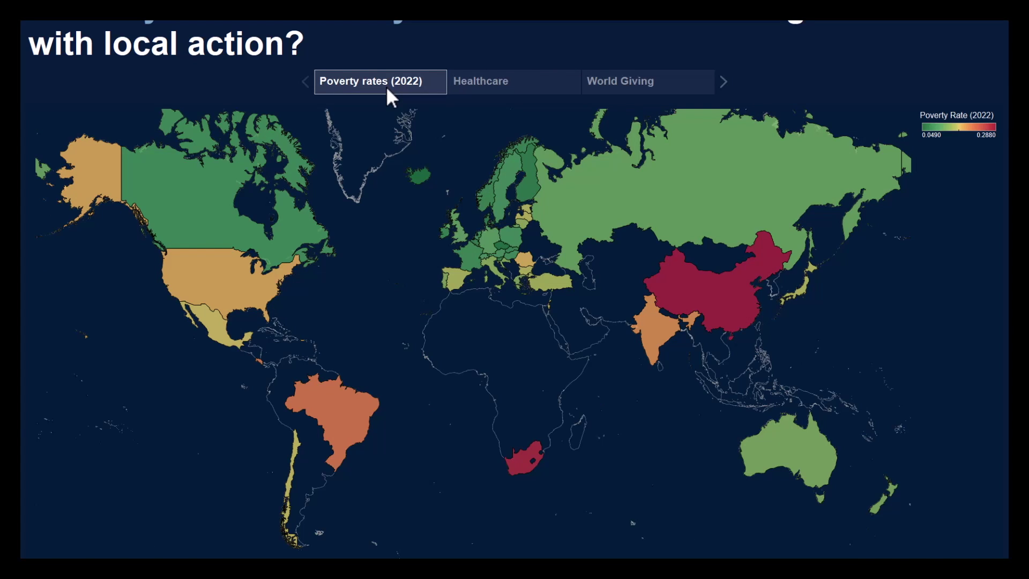
click(496, 91)
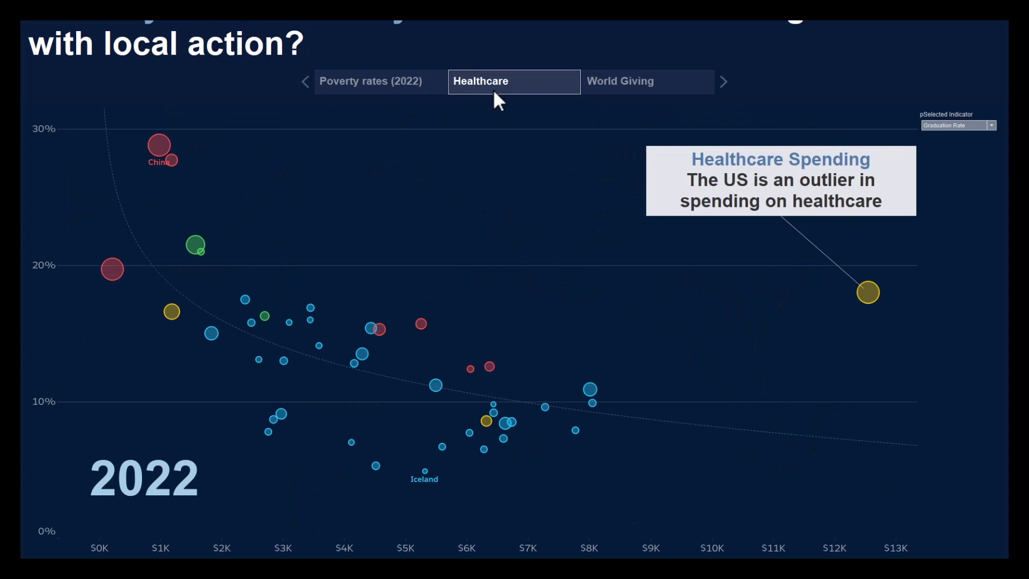
click(618, 83)
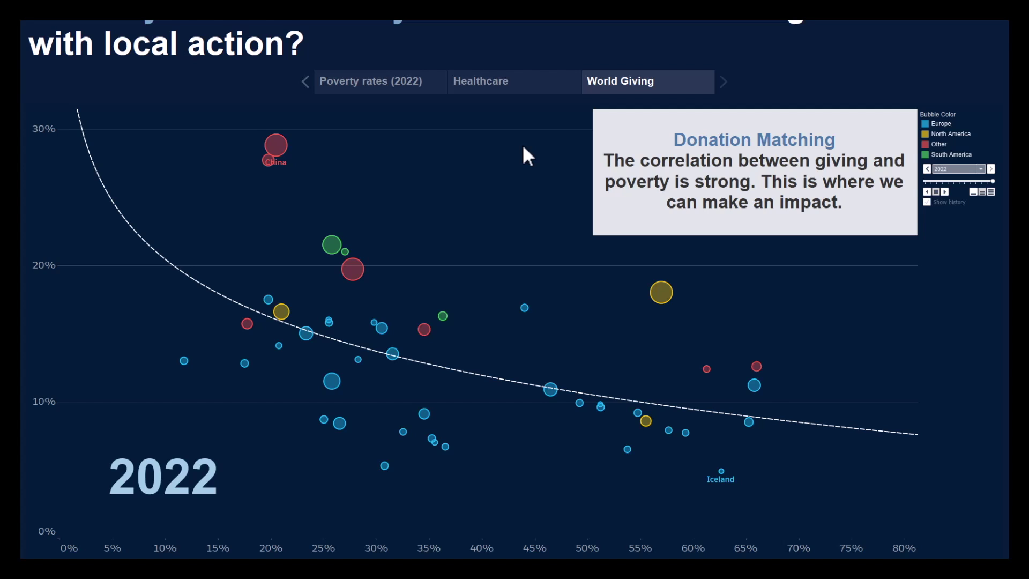
key(alt+Tab)
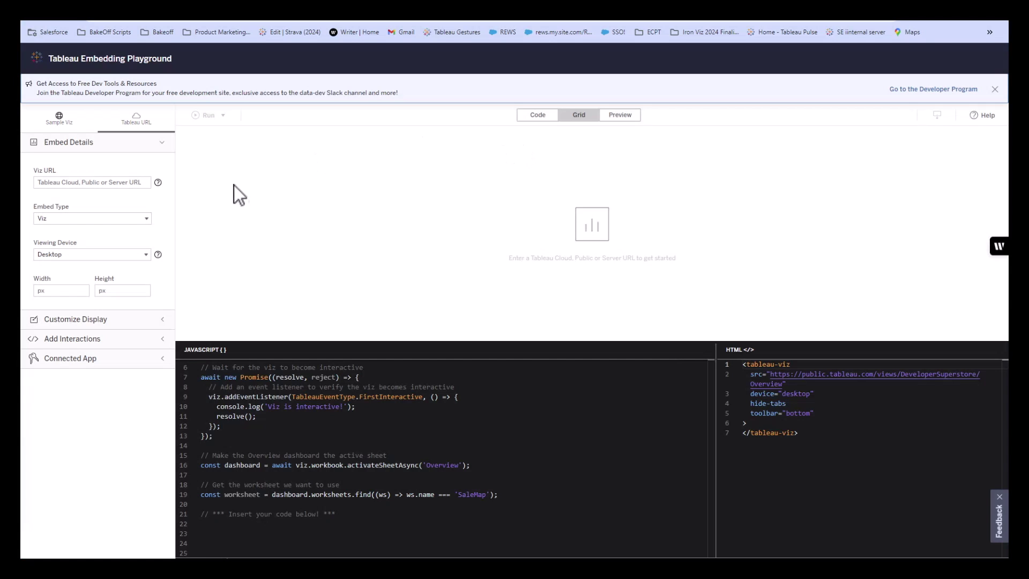
Load the published GapMinder poverty viz URL and insert the Get summary data export snippet.
click(104, 179)
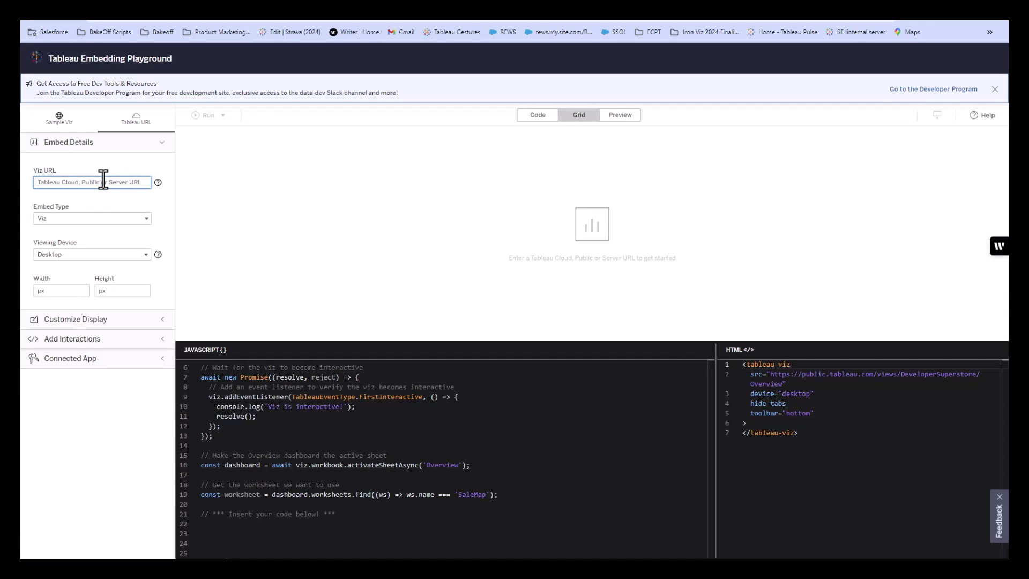
key(ctrl+v)
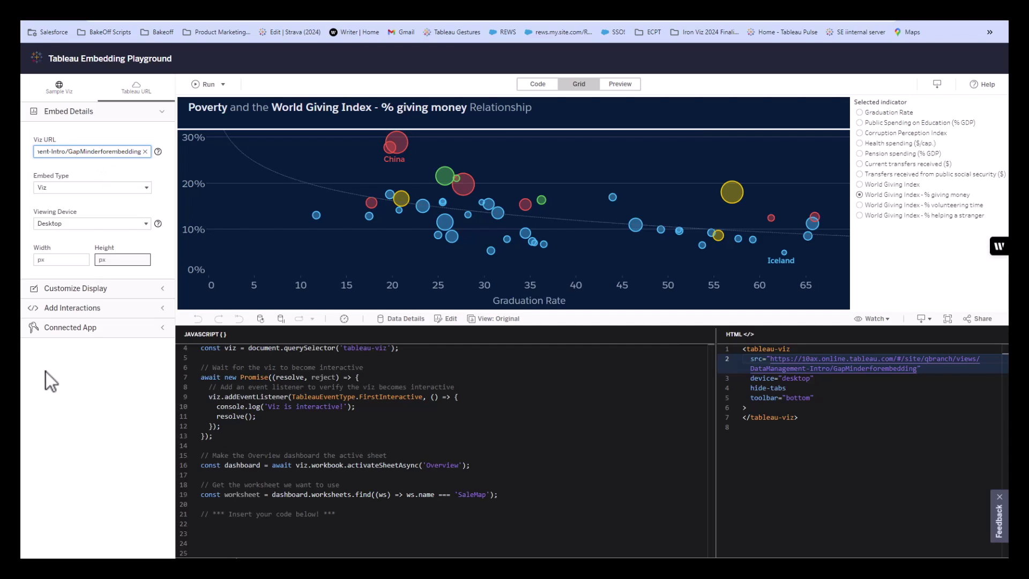
click(83, 310)
click(59, 412)
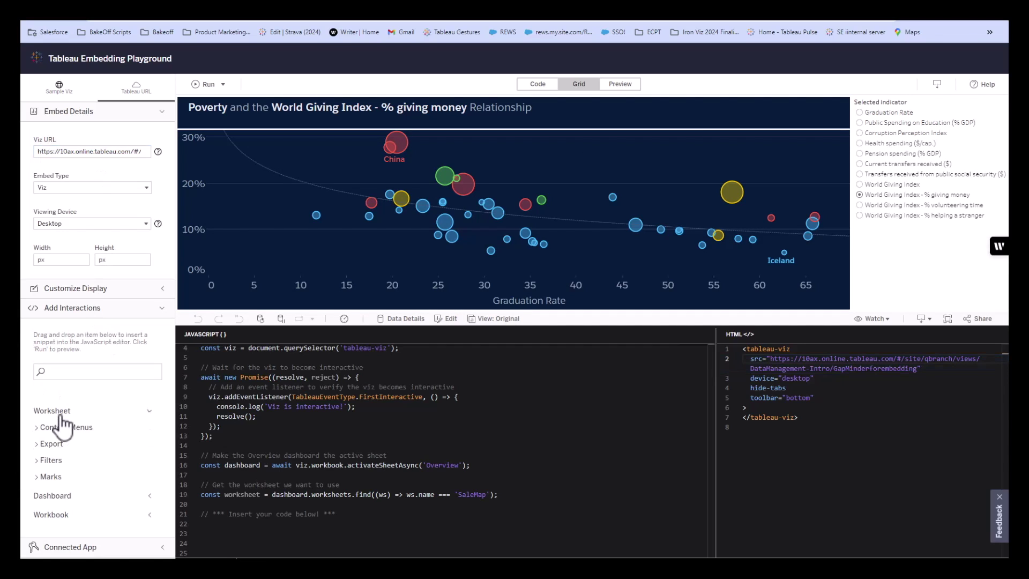
click(52, 444)
scroll(91, 423, down, 1)
drag(87, 436, 212, 450)
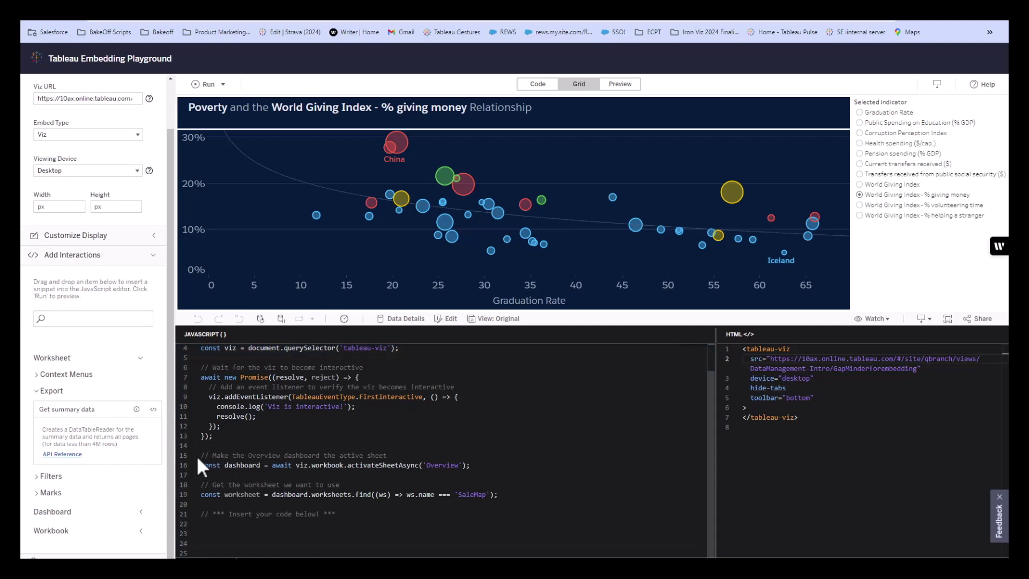
Insert the relative date filter snippet after line 13 and bring up the download-or-copy code options.
click(63, 480)
drag(79, 517, 248, 446)
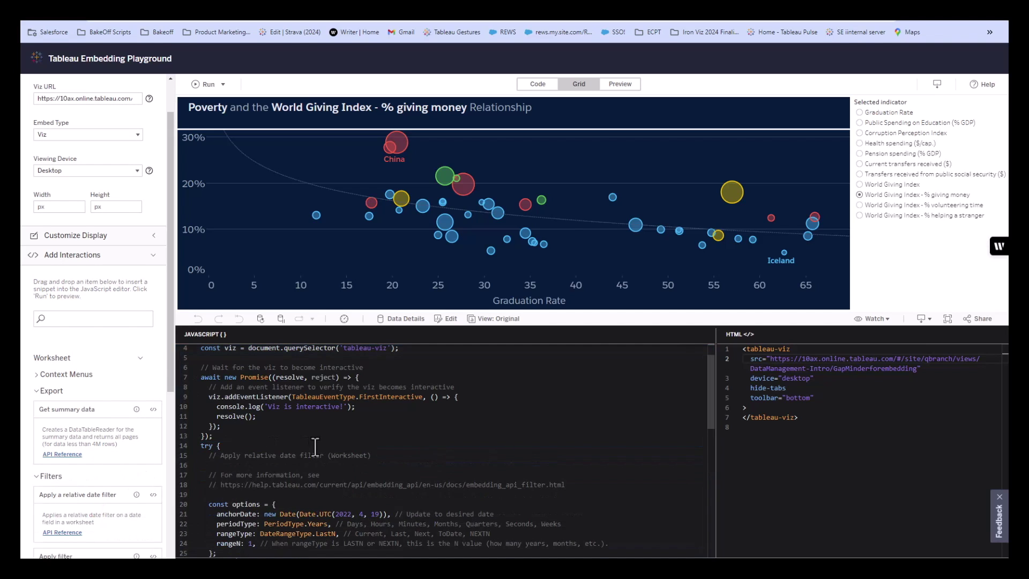
click(937, 85)
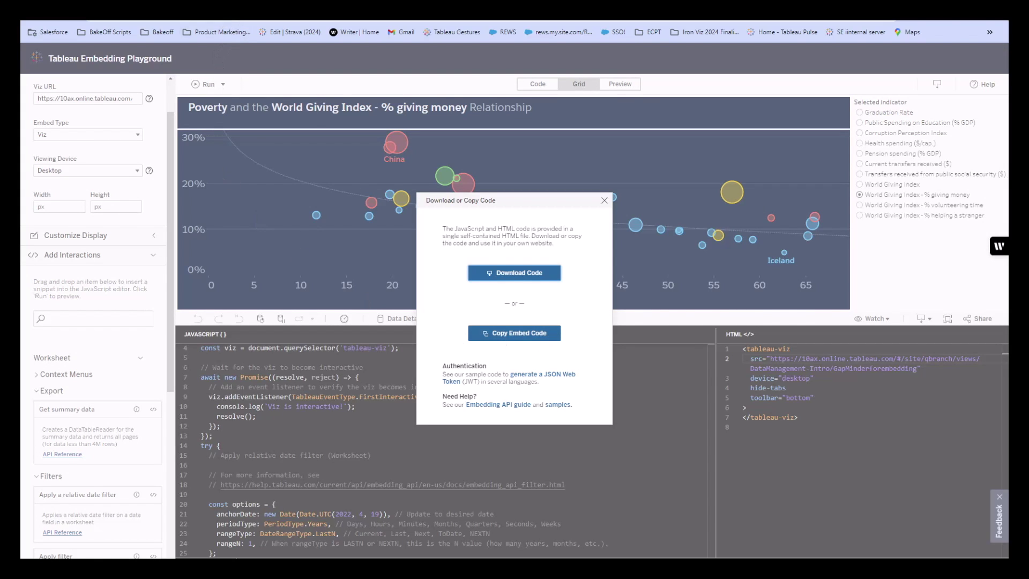
key(ctrl+Tab)
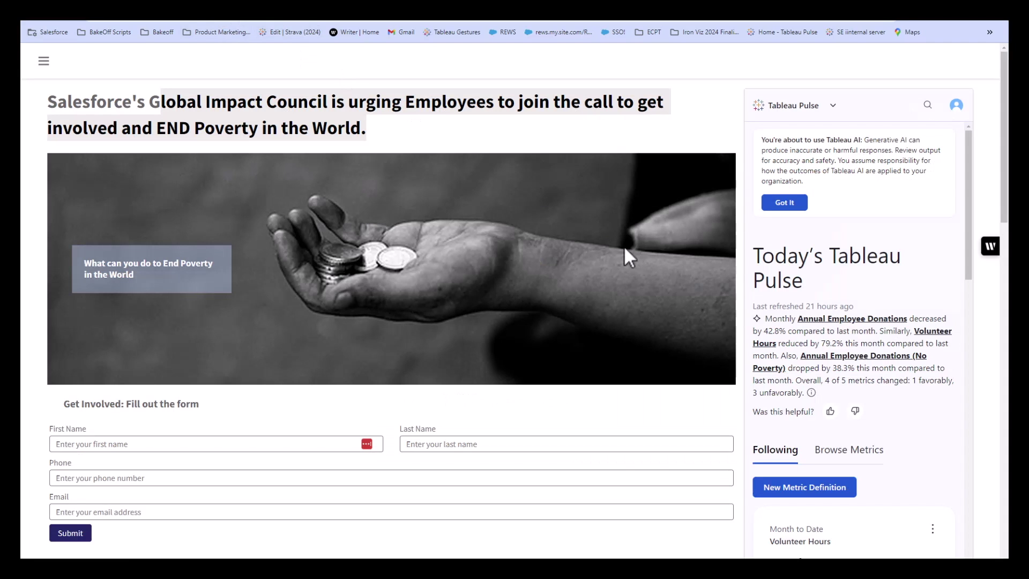
Highlight the End Poverty heading and scroll through the embedded Tableau Pulse metric cards.
click(429, 134)
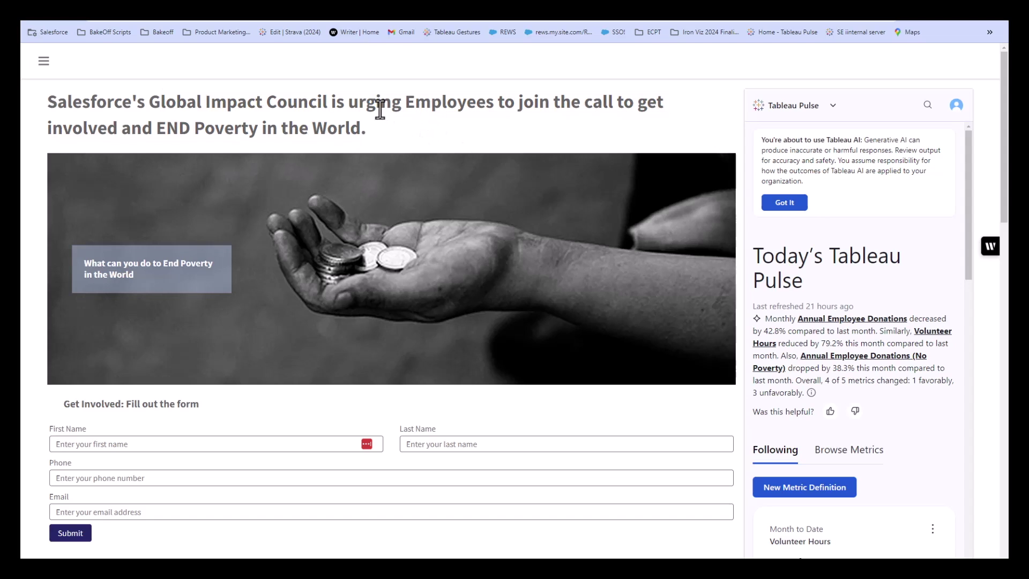
drag(358, 105, 498, 126)
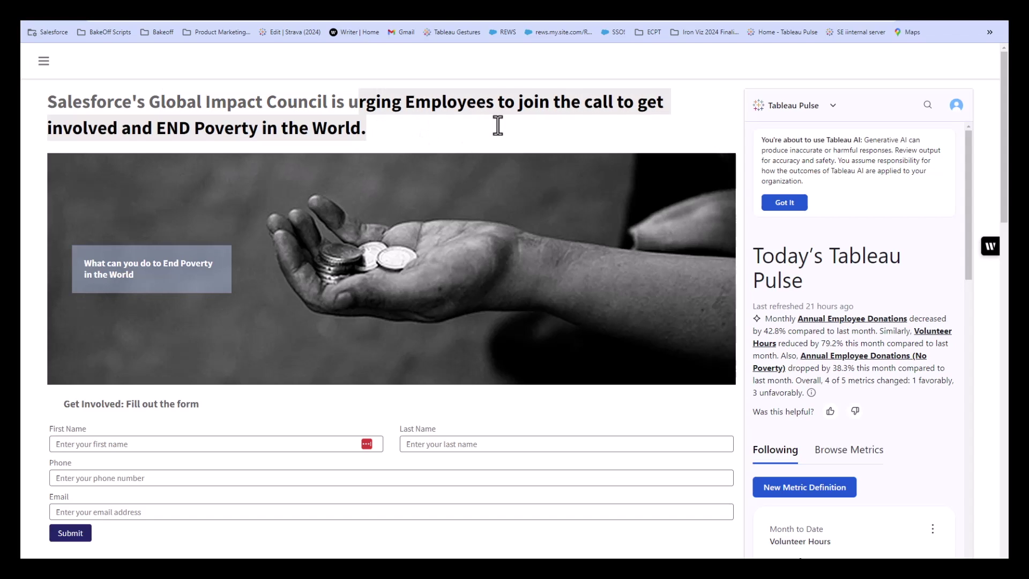
scroll(893, 290, down, 8)
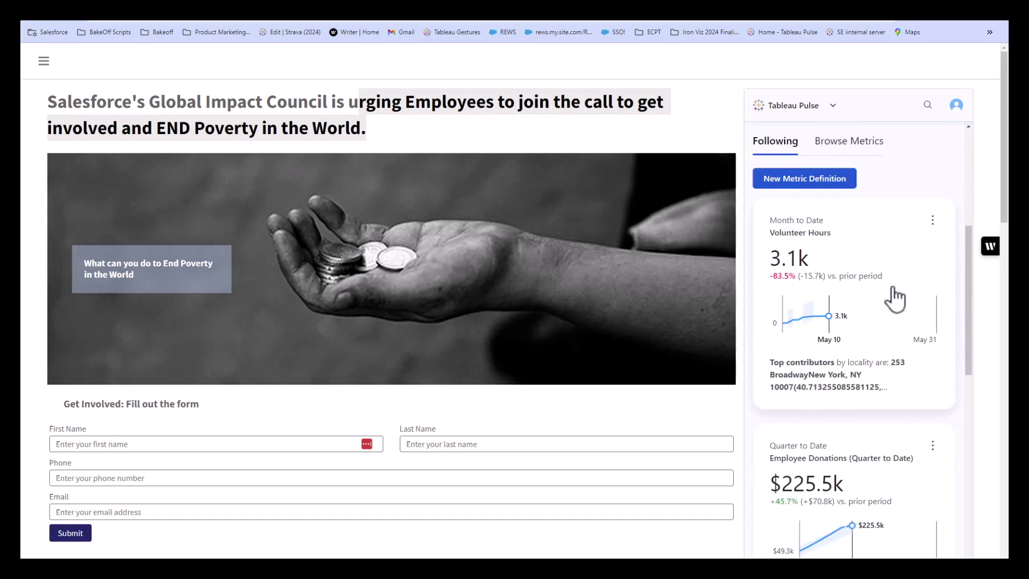
scroll(894, 296, down, 7)
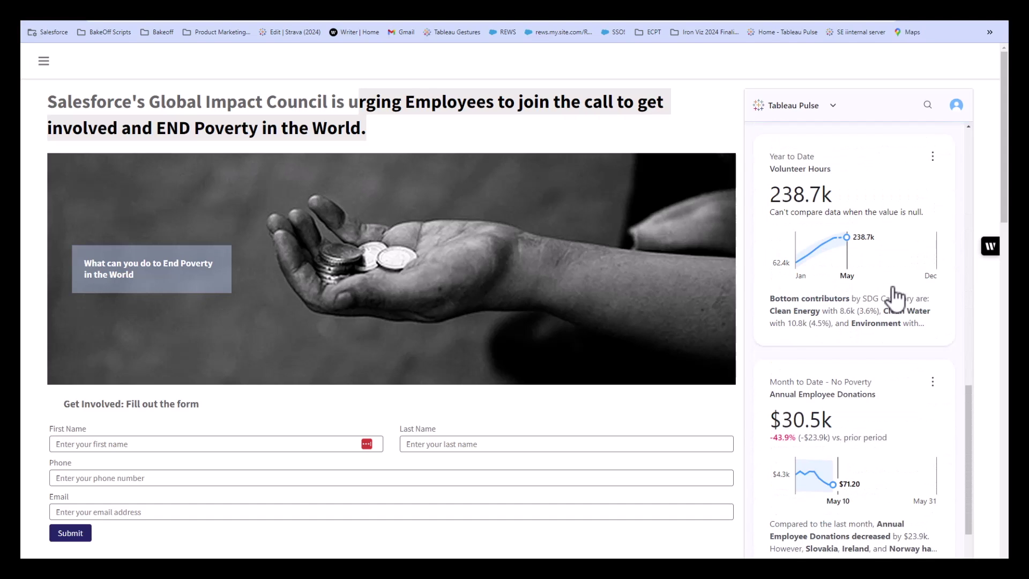
scroll(891, 294, up, 4)
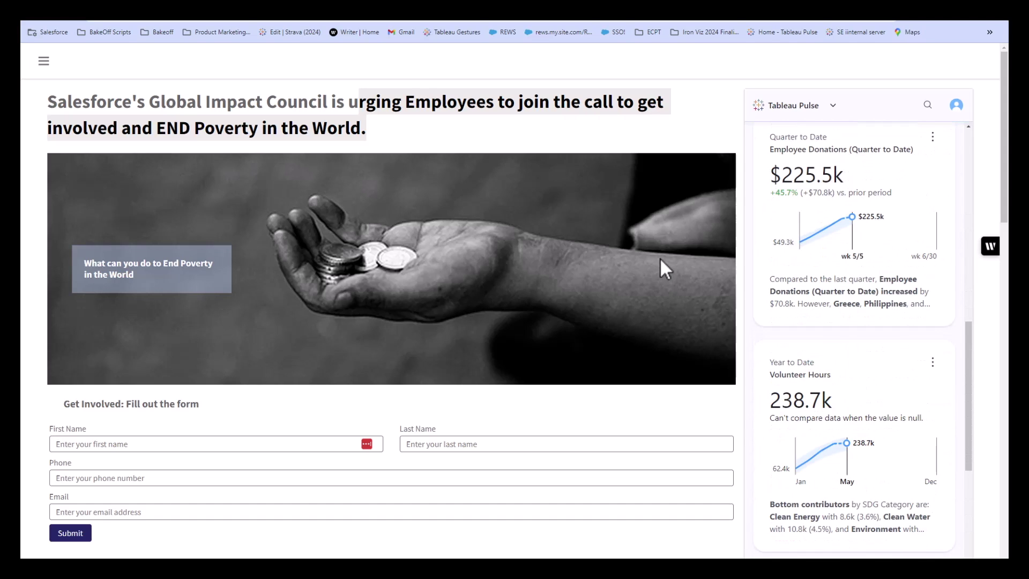
Scroll down past the Pathways out of Poverty viz to the Who is Involved US map.
scroll(660, 259, down, 3)
scroll(660, 260, down, 3)
scroll(815, 470, down, 3)
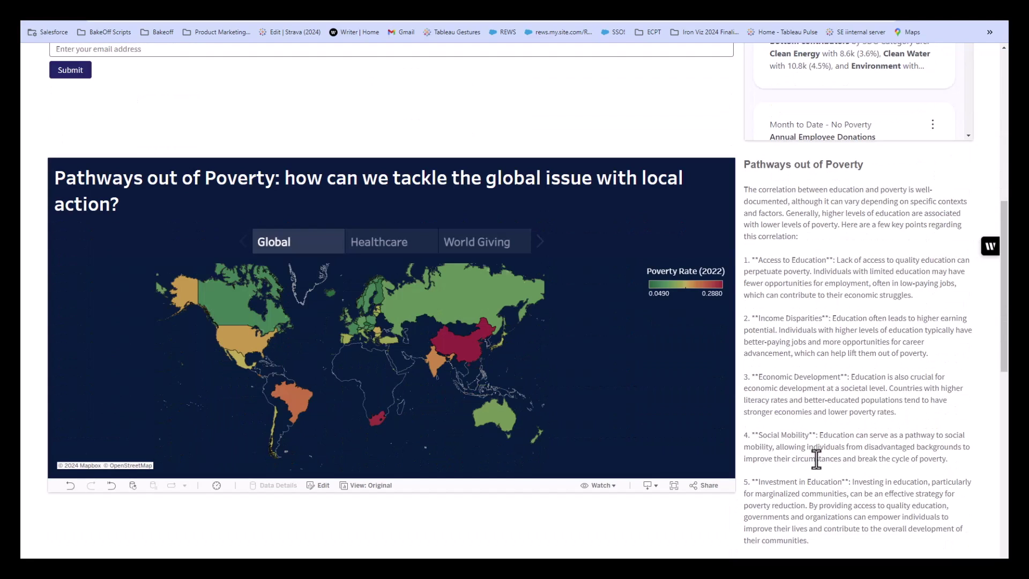
scroll(171, 518, down, 4)
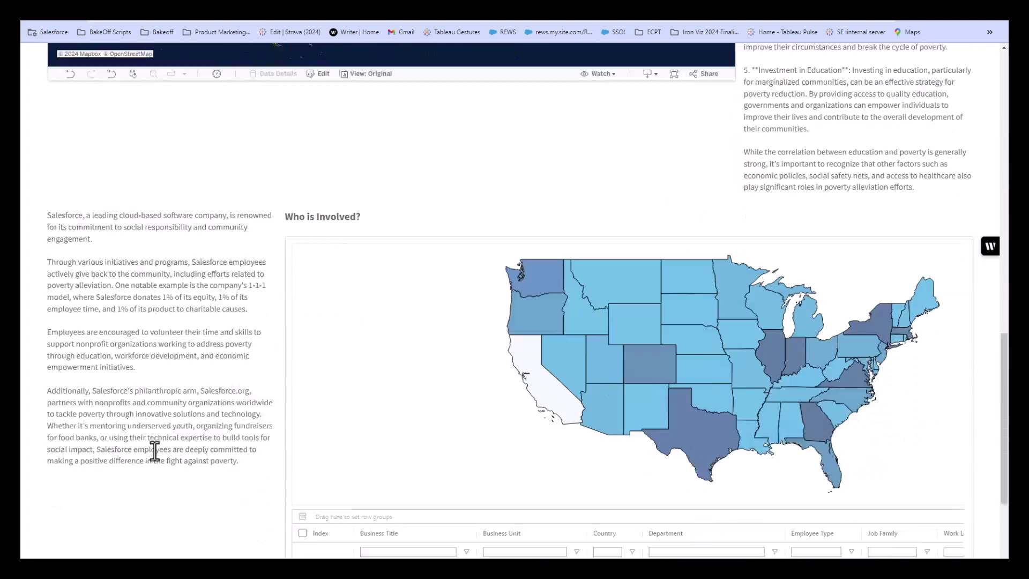
scroll(155, 451, down, 1)
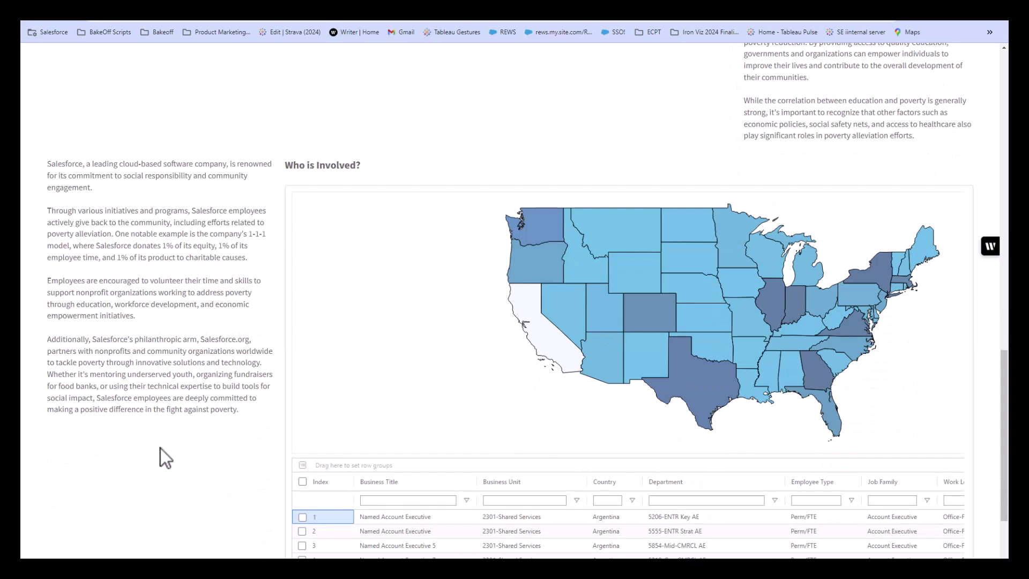